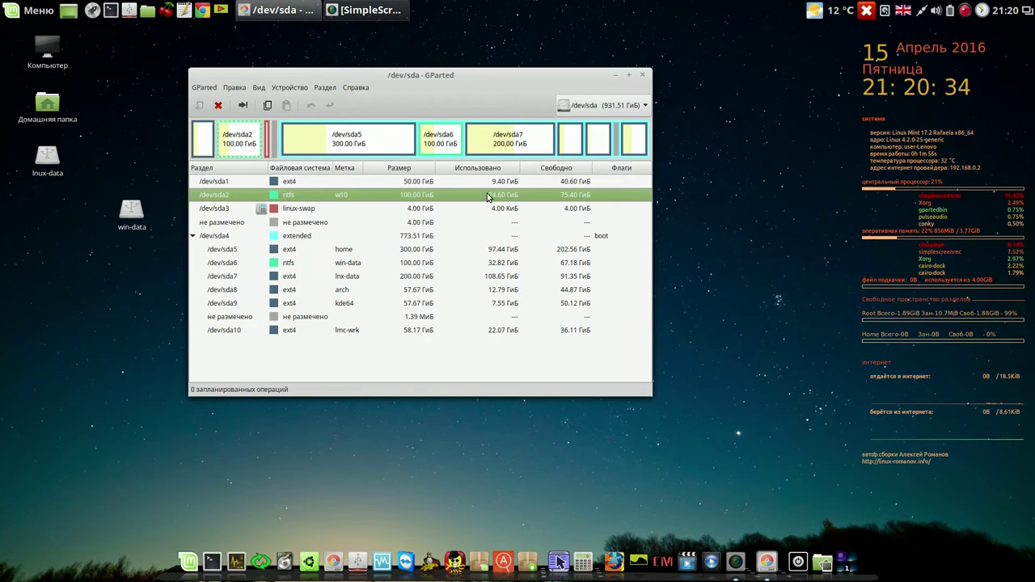
- Format the /dev/sda2 partition as ntfs, apply the pending operation, and reselect the partition
{"action": "right_click", "coordinate": [488, 197]}
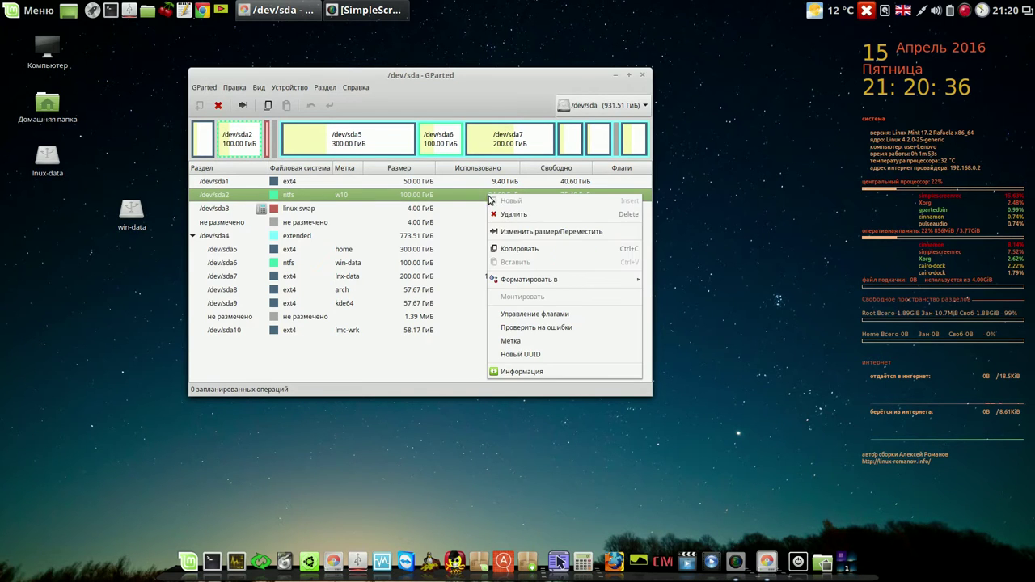
{"action": "mouse_move", "coordinate": [544, 280]}
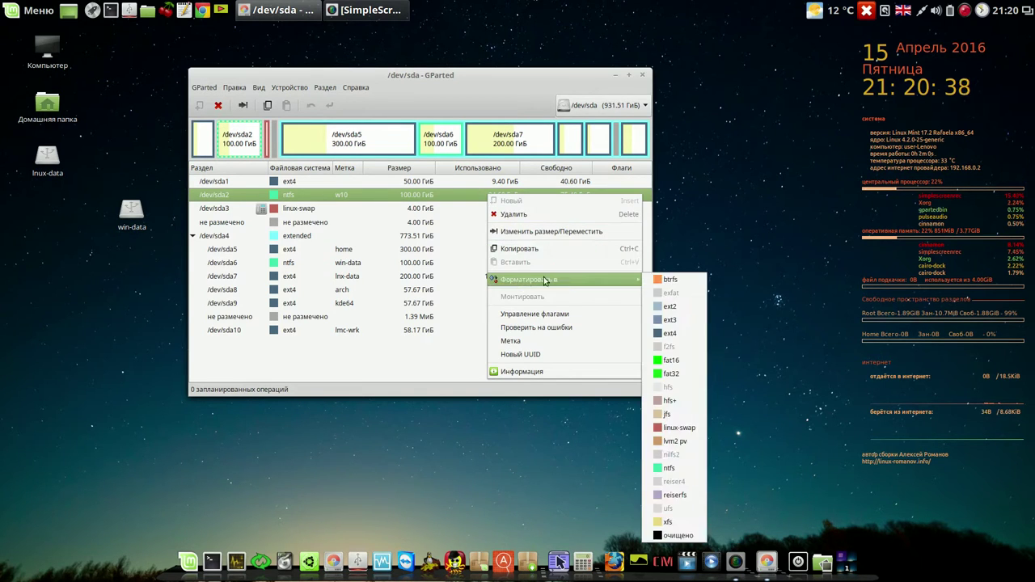
{"action": "left_click", "coordinate": [674, 470]}
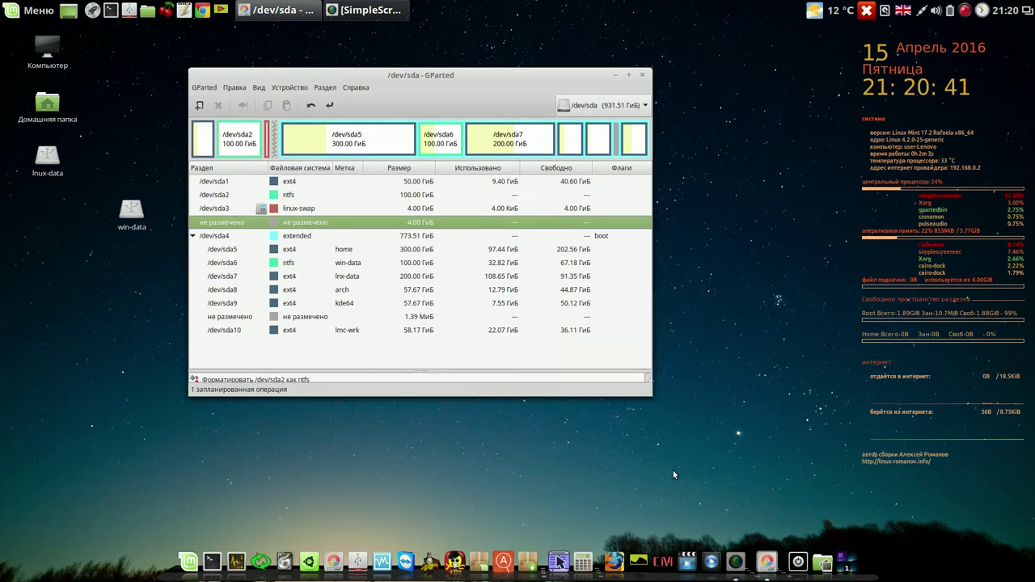
{"action": "left_click", "coordinate": [329, 107]}
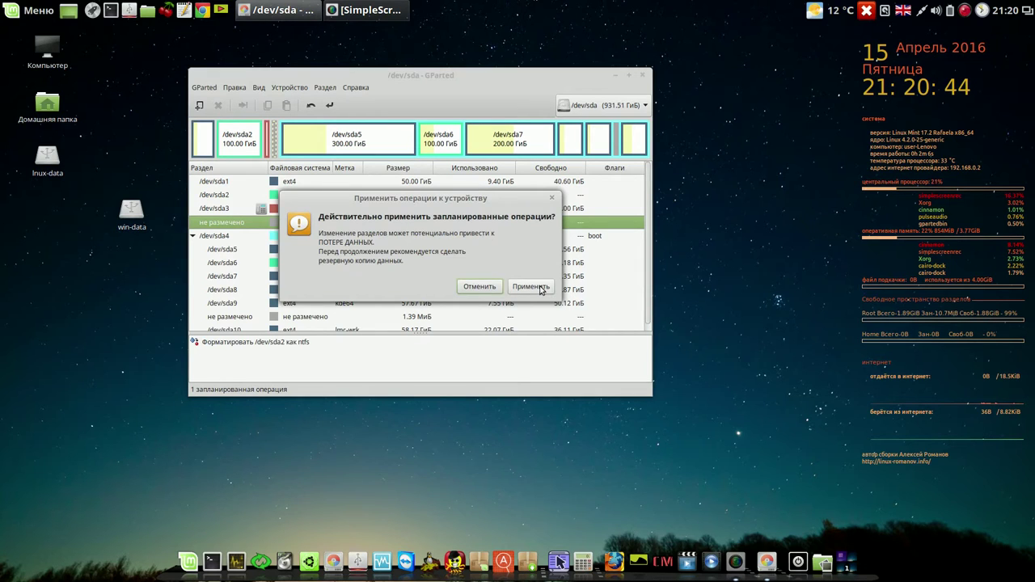
{"action": "left_click", "coordinate": [539, 287]}
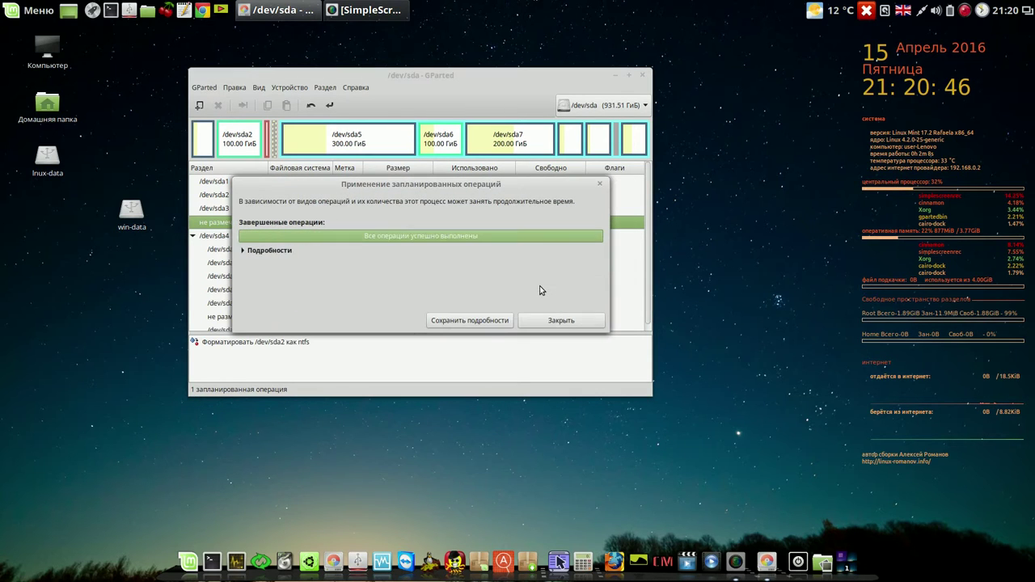
{"action": "left_click", "coordinate": [564, 319]}
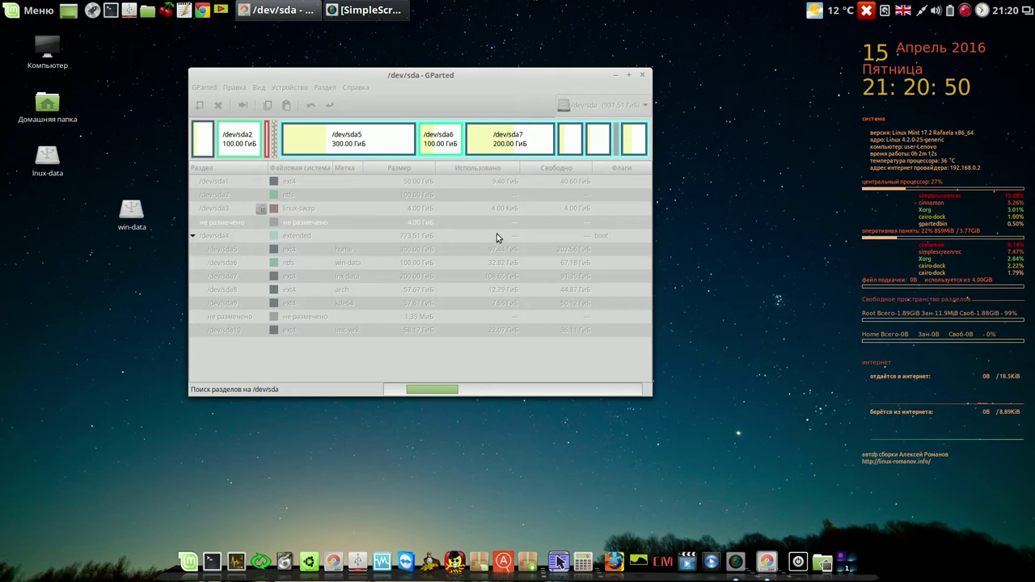
{"action": "left_click", "coordinate": [461, 194]}
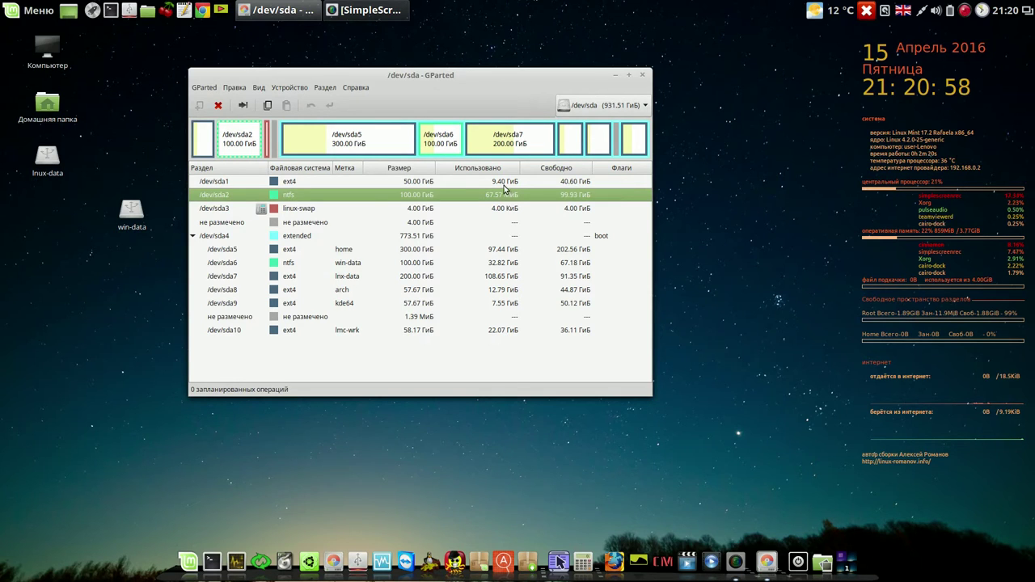
- View the partitions on the /dev/sde drive, and minimize the partition editor
{"action": "left_click_drag", "start_coordinate": [479, 75], "coordinate": [388, 57]}
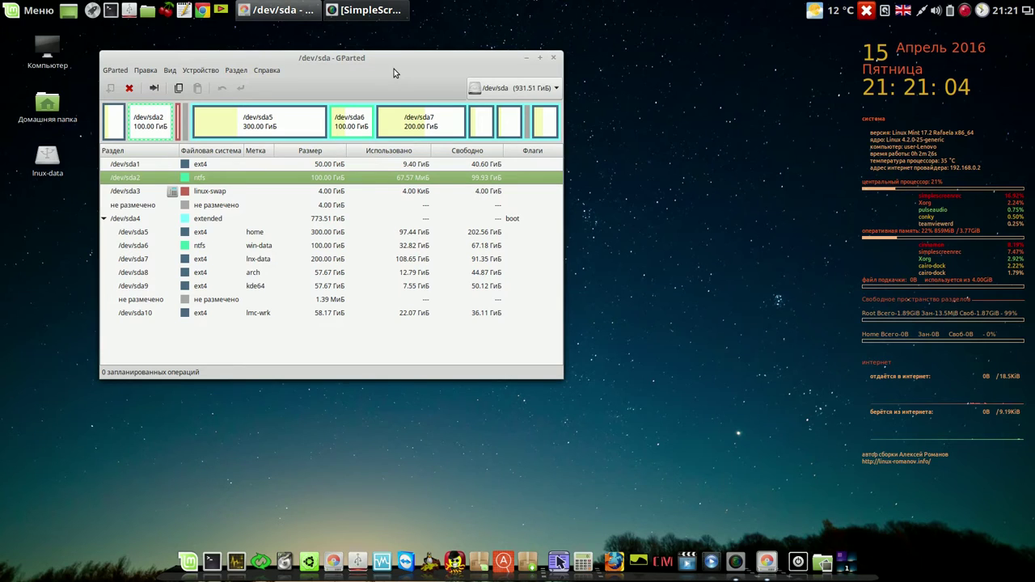
{"action": "left_click", "coordinate": [555, 92]}
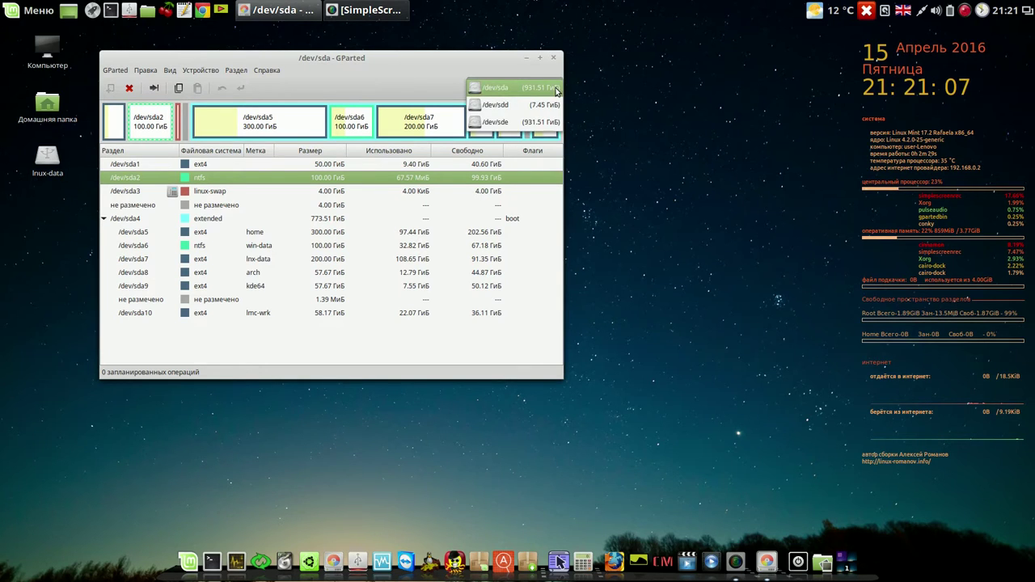
{"action": "left_click", "coordinate": [545, 122]}
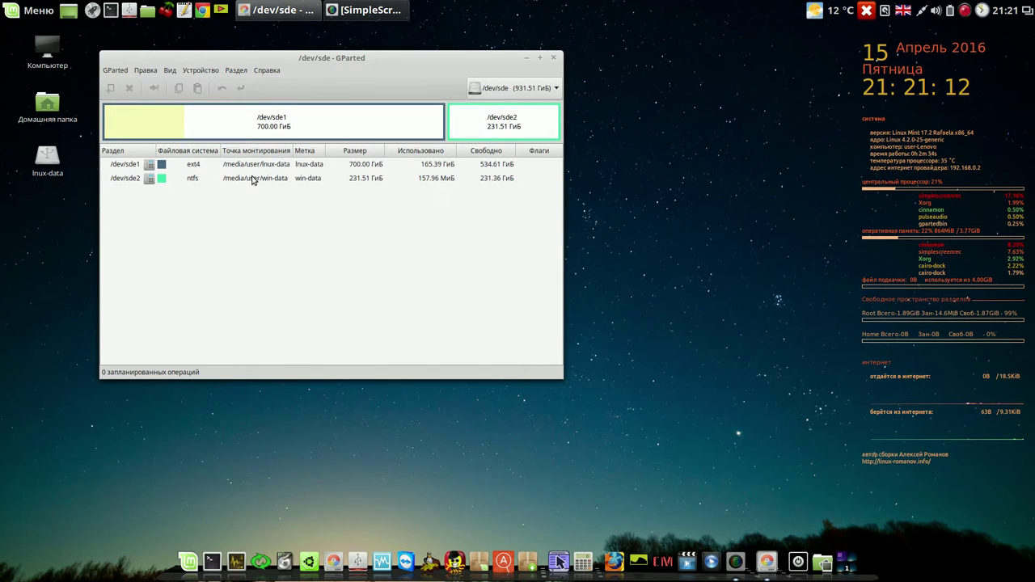
{"action": "left_click", "coordinate": [526, 58]}
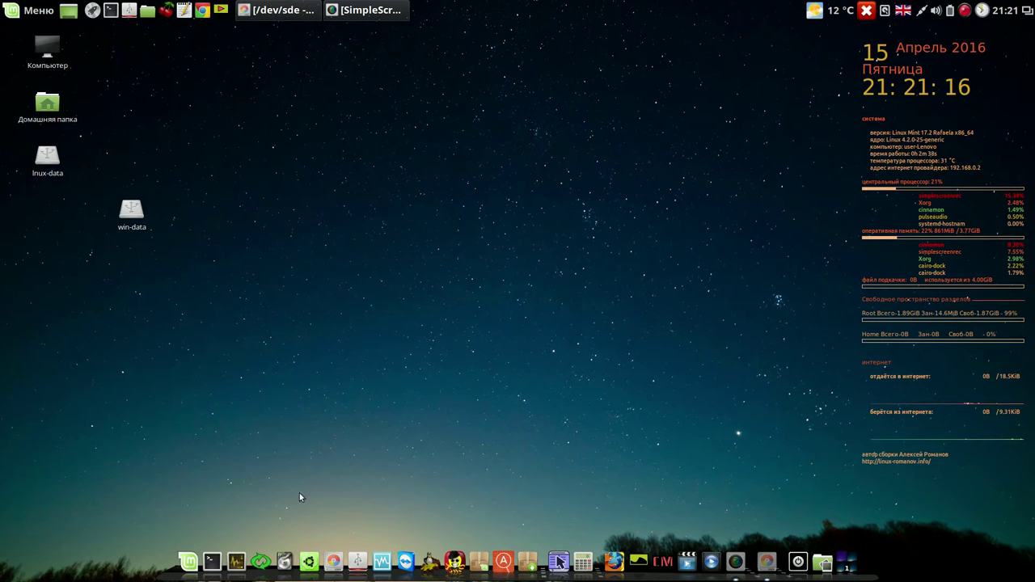
- Launch qt4-fsarchiver with the administrator password and set it to partition restore mode with sda2 as the target
{"action": "left_click", "coordinate": [283, 554]}
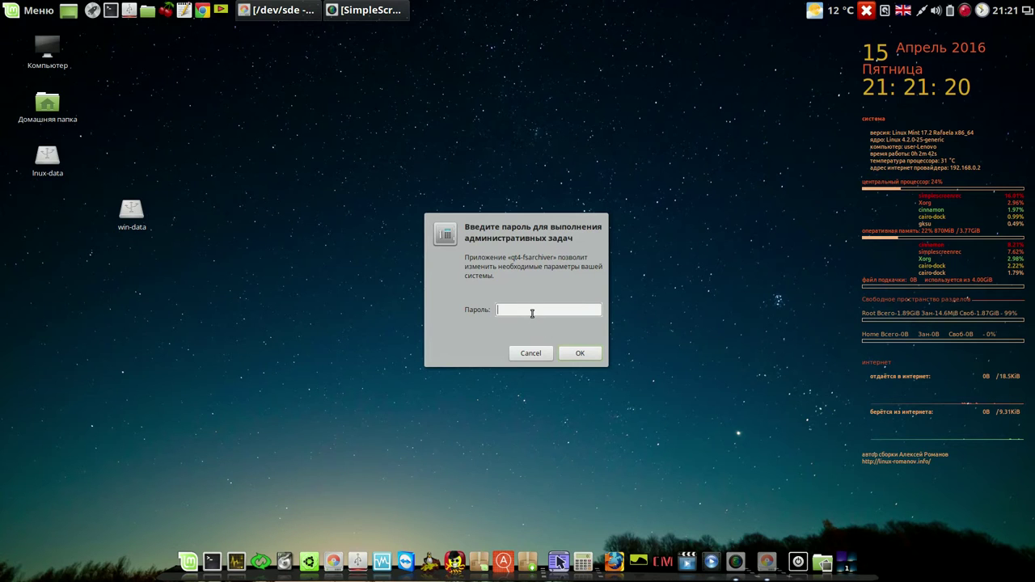
{"action": "type", "text": "•••"}
{"action": "left_click", "coordinate": [580, 353]}
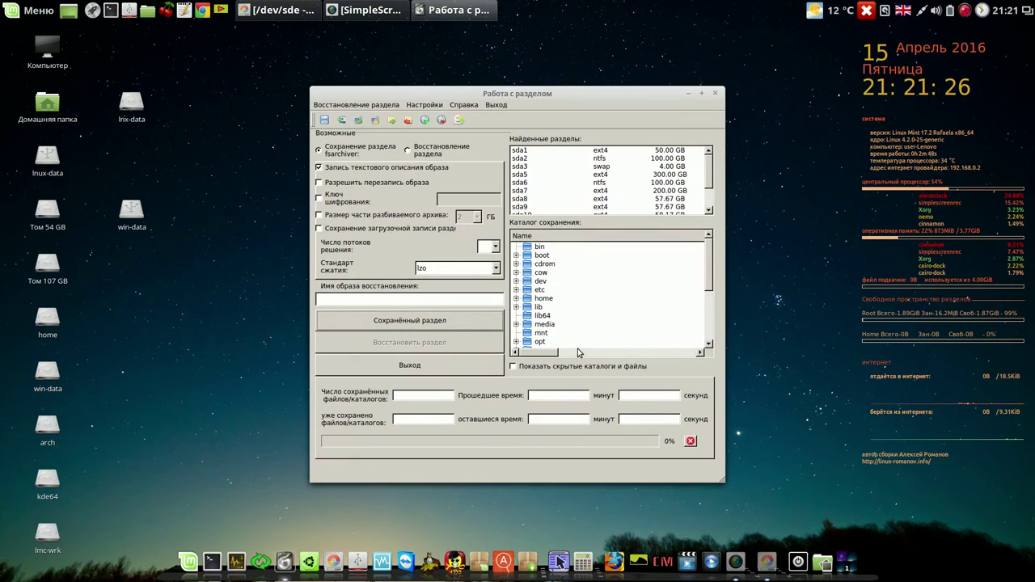
{"action": "left_click", "coordinate": [408, 152]}
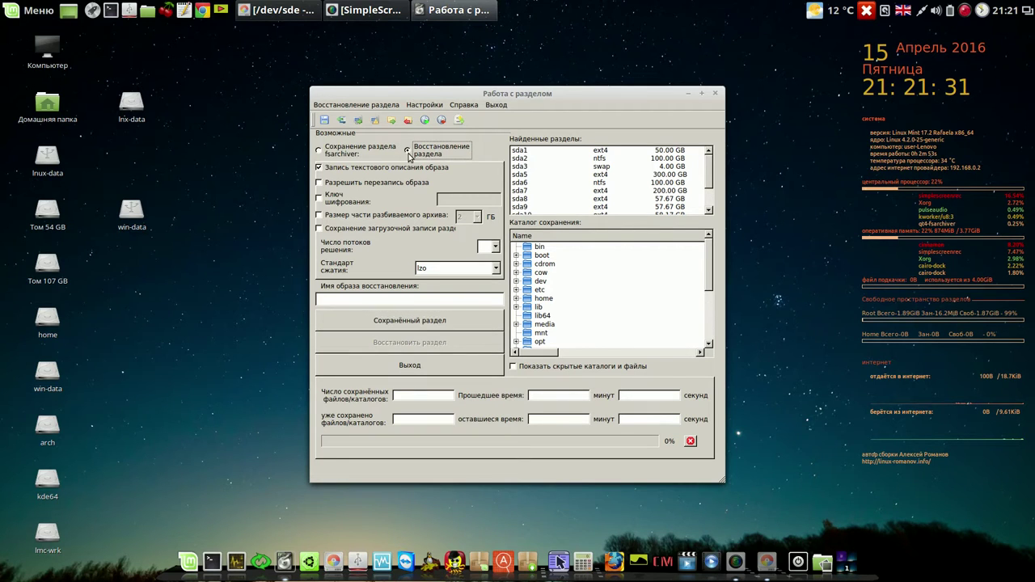
{"action": "left_click", "coordinate": [522, 158]}
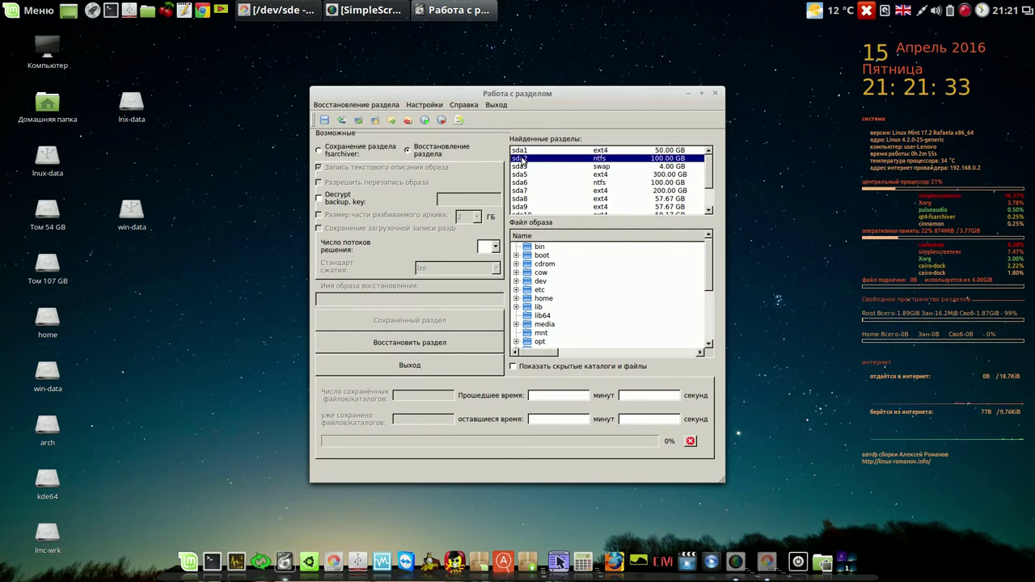
- Expand the media, user and win-data folders in the image file tree
{"action": "left_click", "coordinate": [517, 325]}
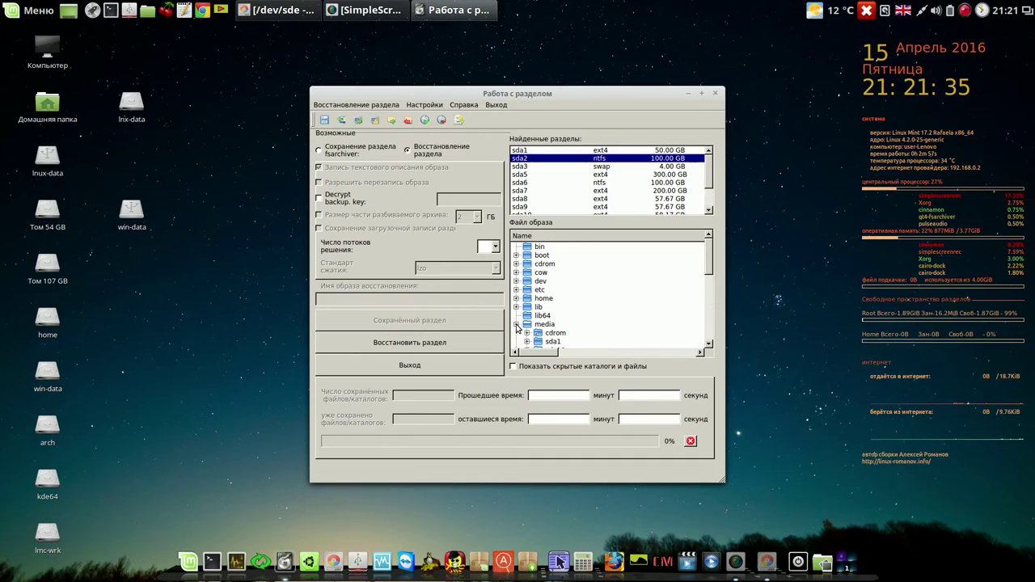
{"action": "left_click", "coordinate": [709, 295]}
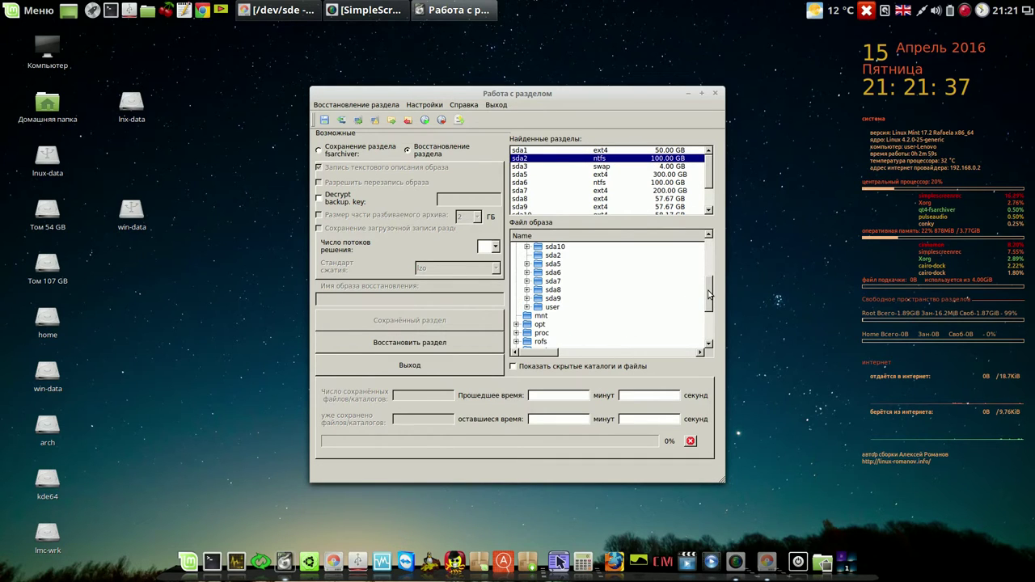
{"action": "left_click", "coordinate": [526, 307]}
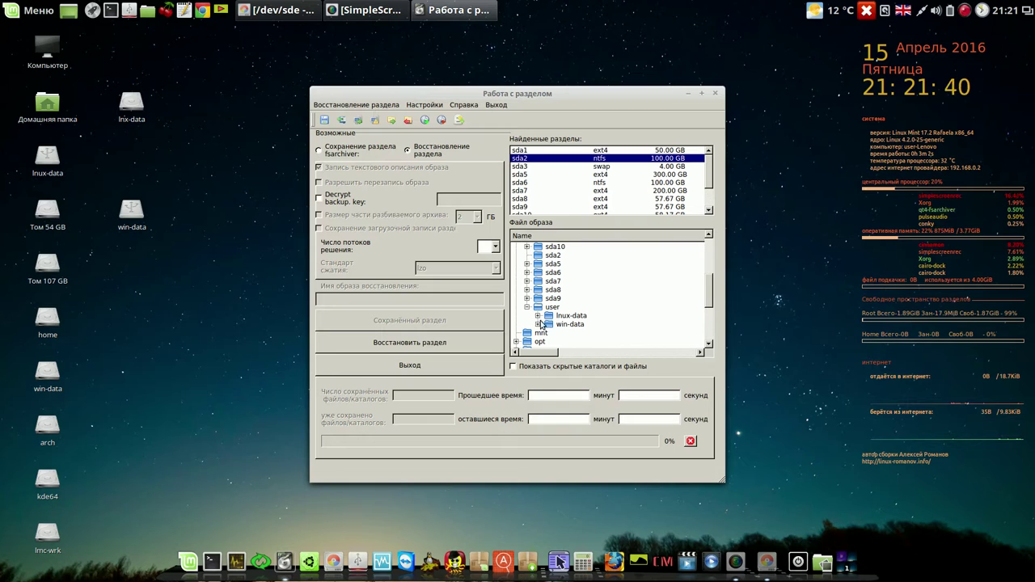
{"action": "left_click", "coordinate": [538, 325]}
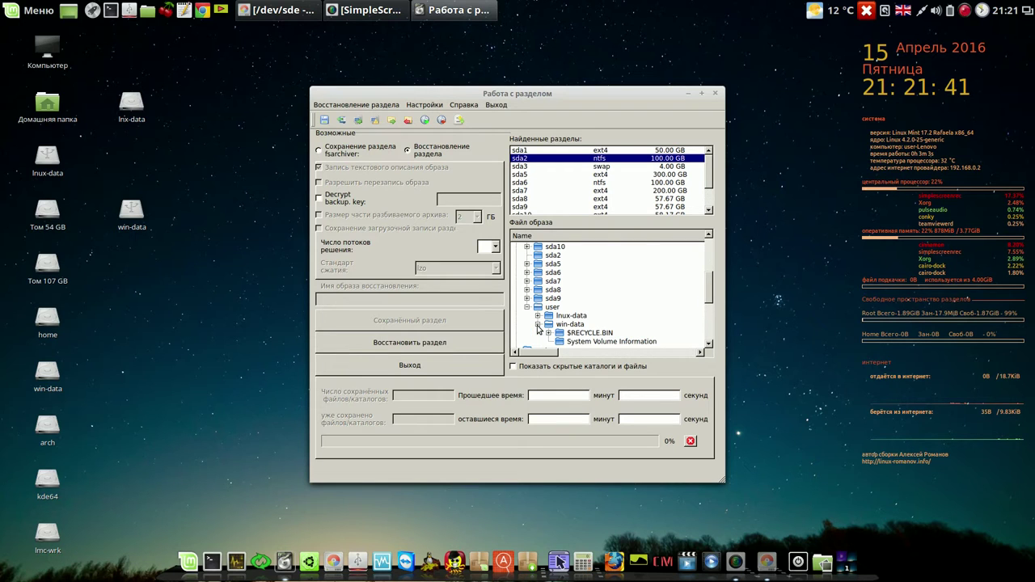
{"action": "left_click", "coordinate": [709, 345]}
{"action": "left_click", "coordinate": [709, 345]}
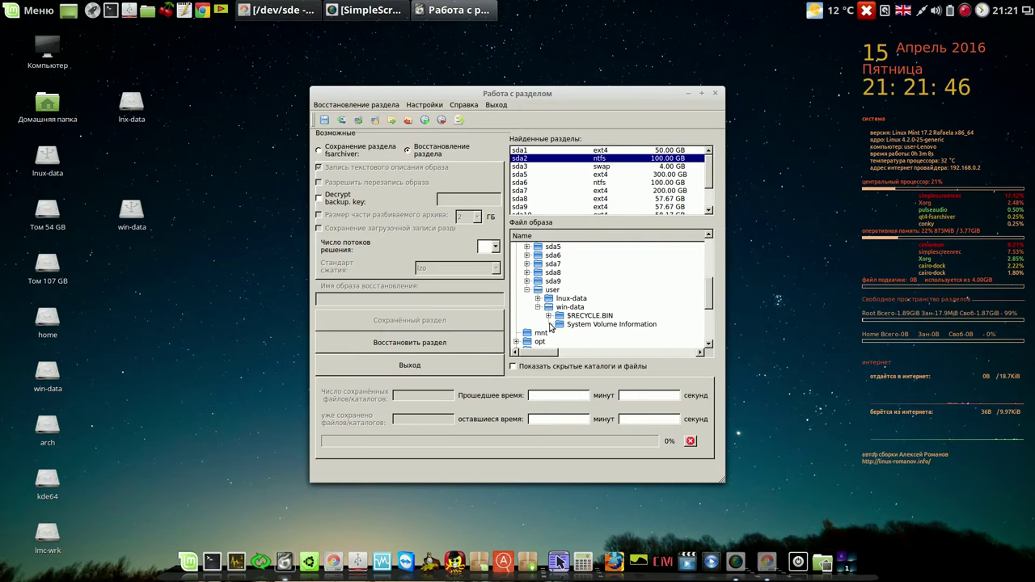
- Select the backup image w10-30-3-2016.fsa in the Win folder of lnux-data
{"action": "left_click", "coordinate": [538, 299]}
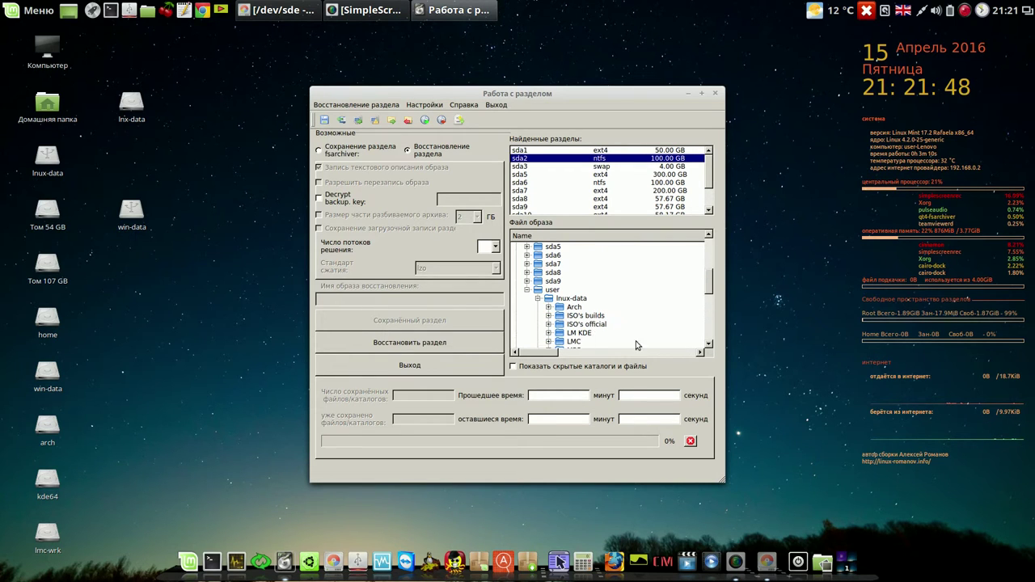
{"action": "left_click", "coordinate": [708, 345]}
{"action": "left_click", "coordinate": [709, 345]}
{"action": "left_click", "coordinate": [709, 346]}
{"action": "left_click", "coordinate": [709, 346]}
{"action": "left_click", "coordinate": [709, 345]}
{"action": "left_click", "coordinate": [709, 346]}
{"action": "left_click", "coordinate": [708, 346]}
{"action": "left_click", "coordinate": [538, 324]}
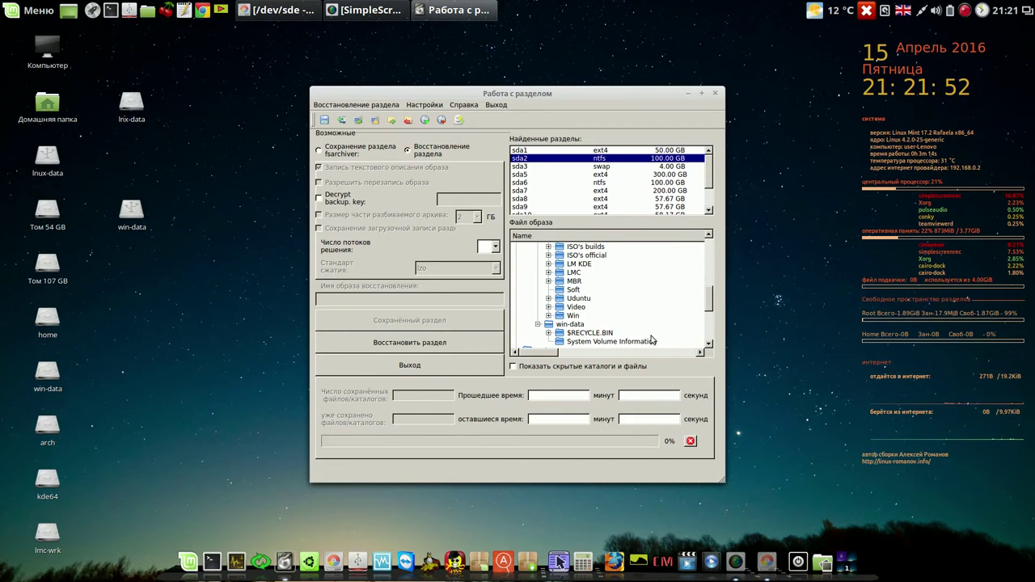
{"action": "left_click", "coordinate": [550, 315]}
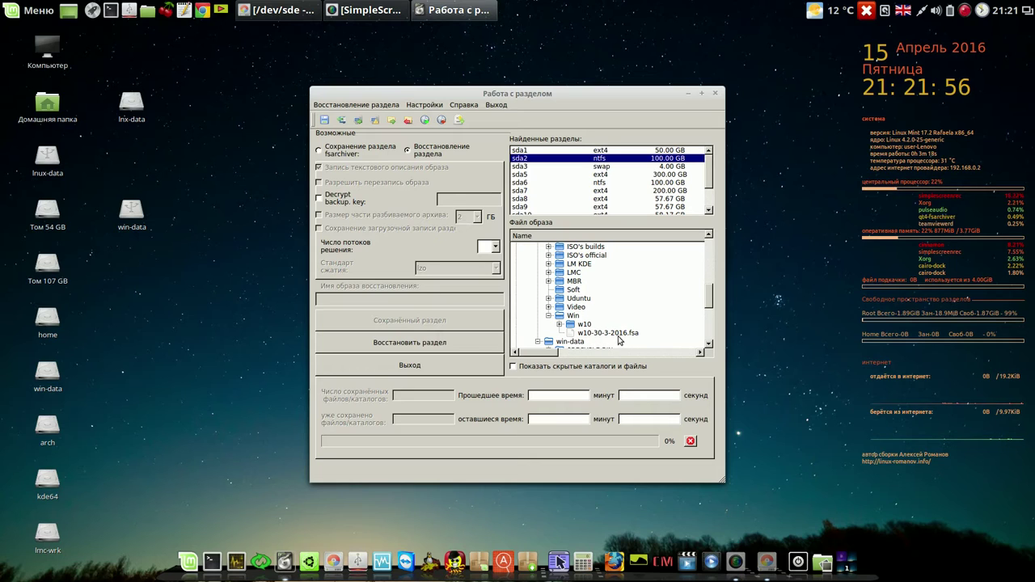
{"action": "left_click", "coordinate": [559, 325]}
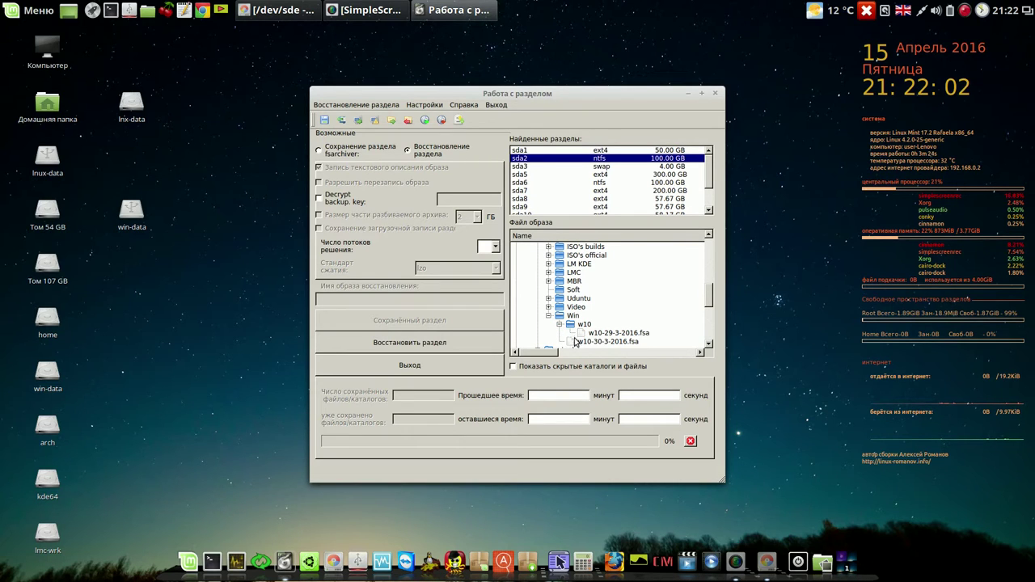
{"action": "left_click", "coordinate": [619, 342]}
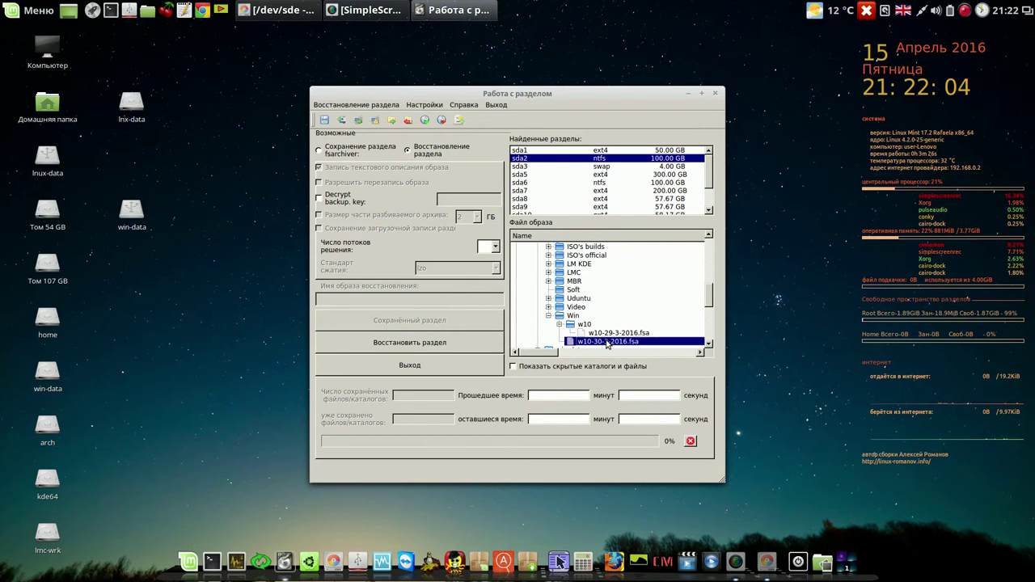
{"action": "left_click", "coordinate": [708, 346]}
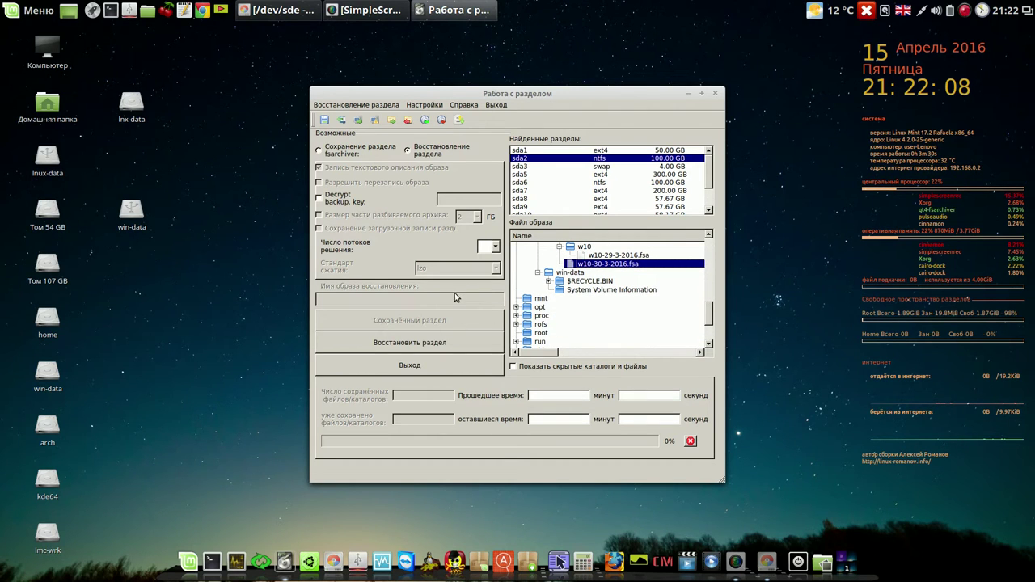
- Start restoring the partition and enter the backup decryption key for the encrypted image
{"action": "left_click", "coordinate": [429, 342]}
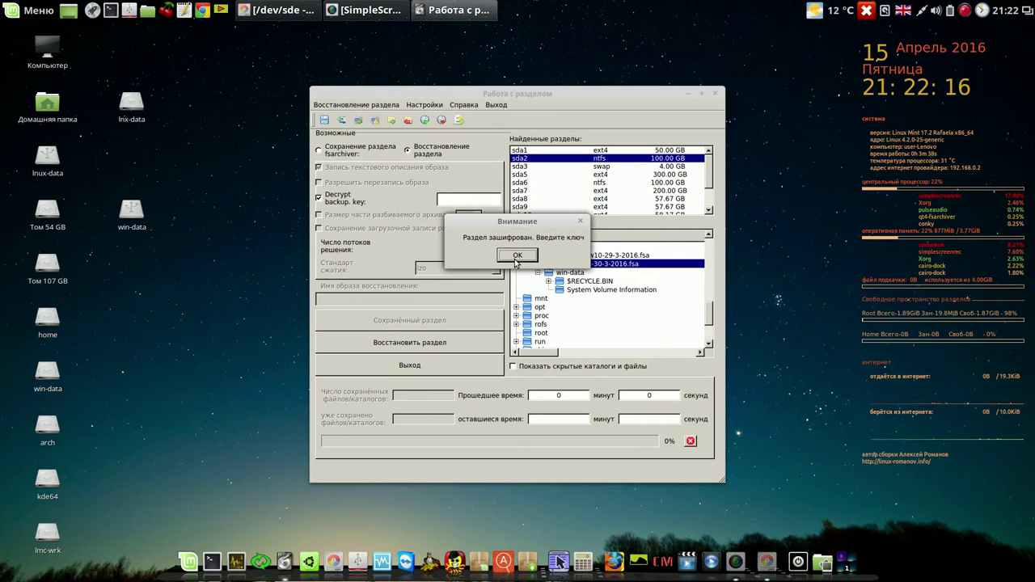
{"action": "left_click", "coordinate": [517, 256]}
{"action": "left_click", "coordinate": [457, 199]}
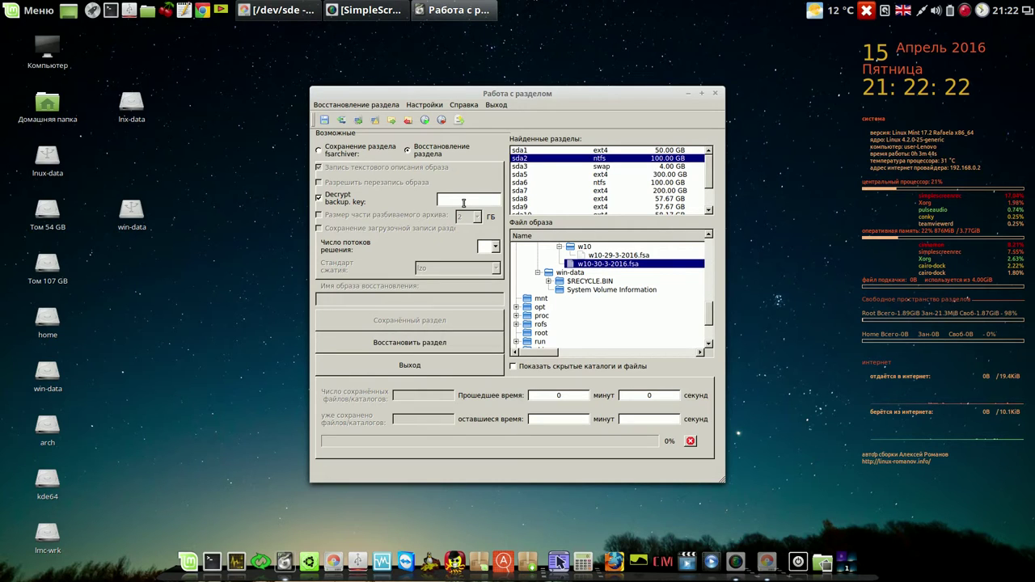
{"action": "type", "text": "****"}
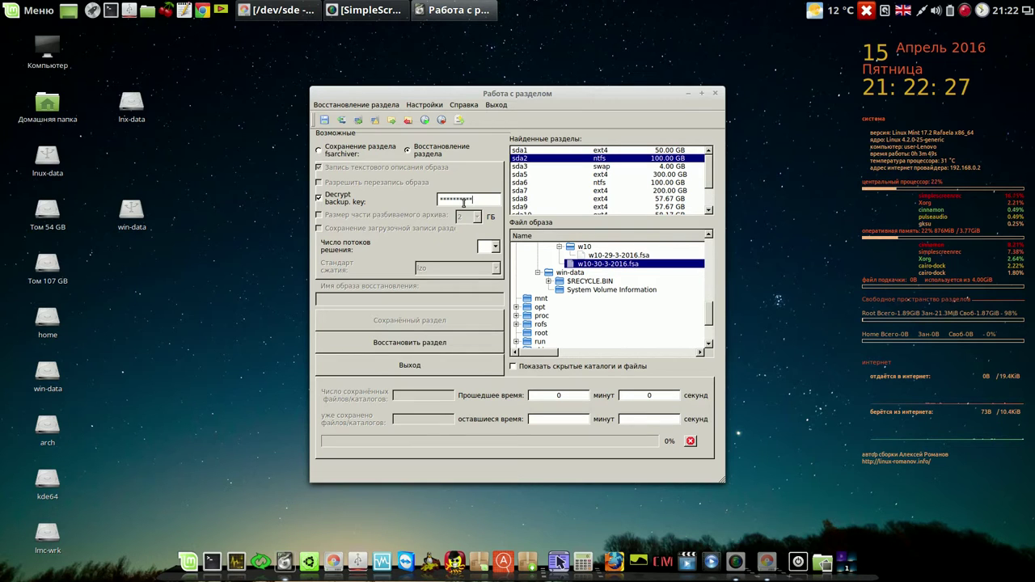
- Run the restore of w10-30-3-2016.fsa onto sda2, including the PBR boot record, and move the window aside
{"action": "left_click", "coordinate": [417, 338]}
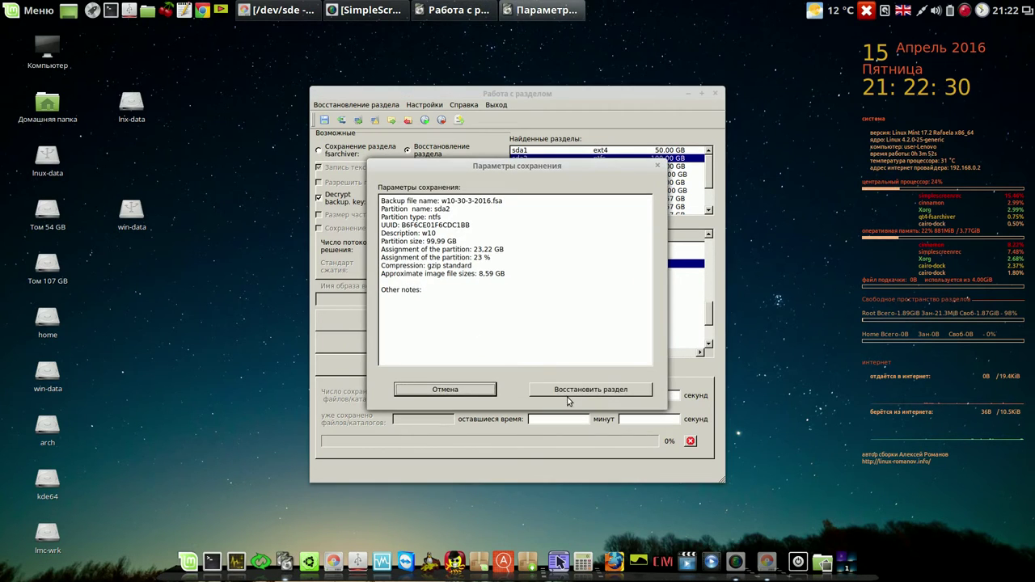
{"action": "left_click", "coordinate": [591, 390]}
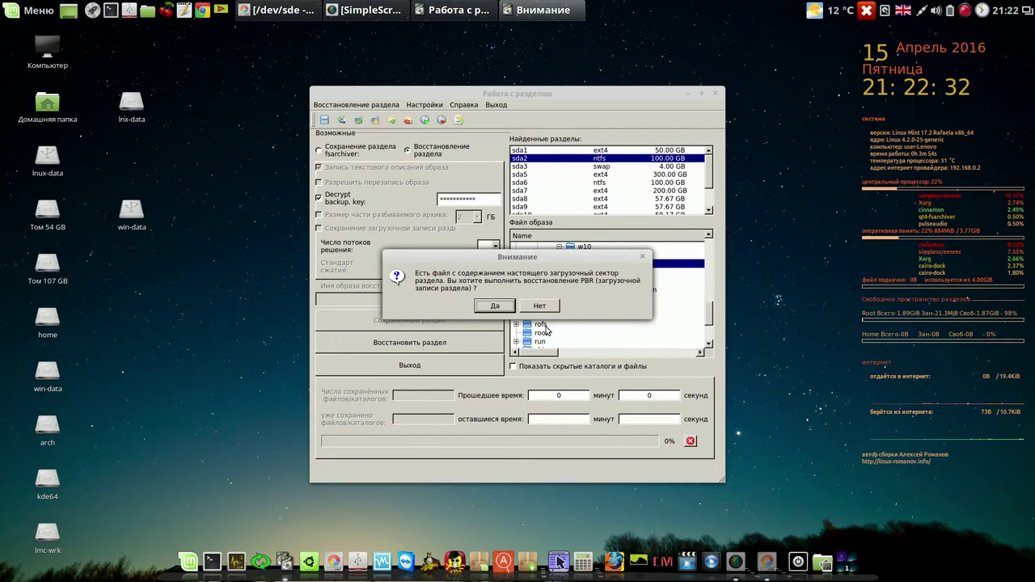
{"action": "left_click", "coordinate": [497, 306]}
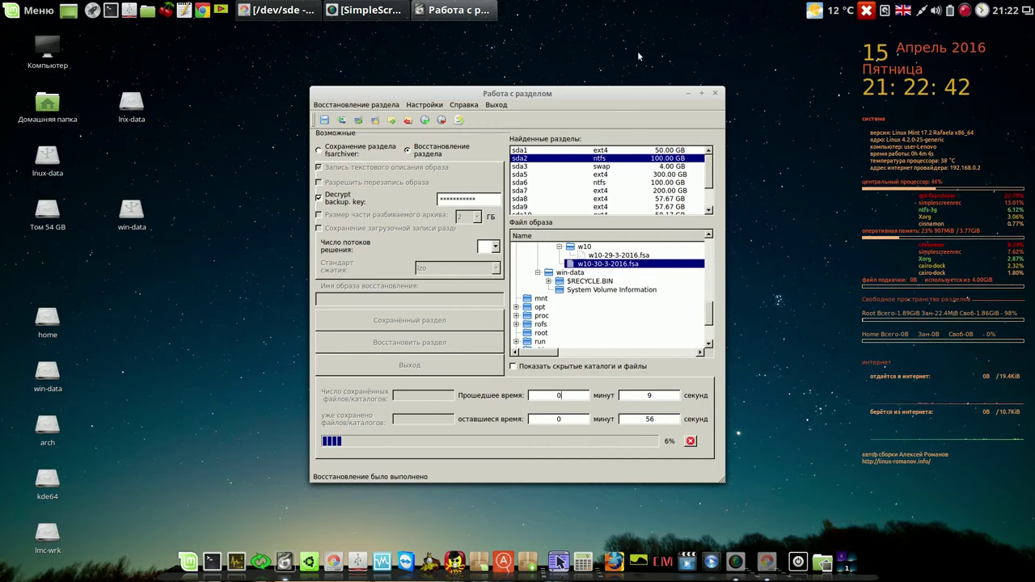
{"action": "left_click_drag", "start_coordinate": [630, 97], "coordinate": [733, 62]}
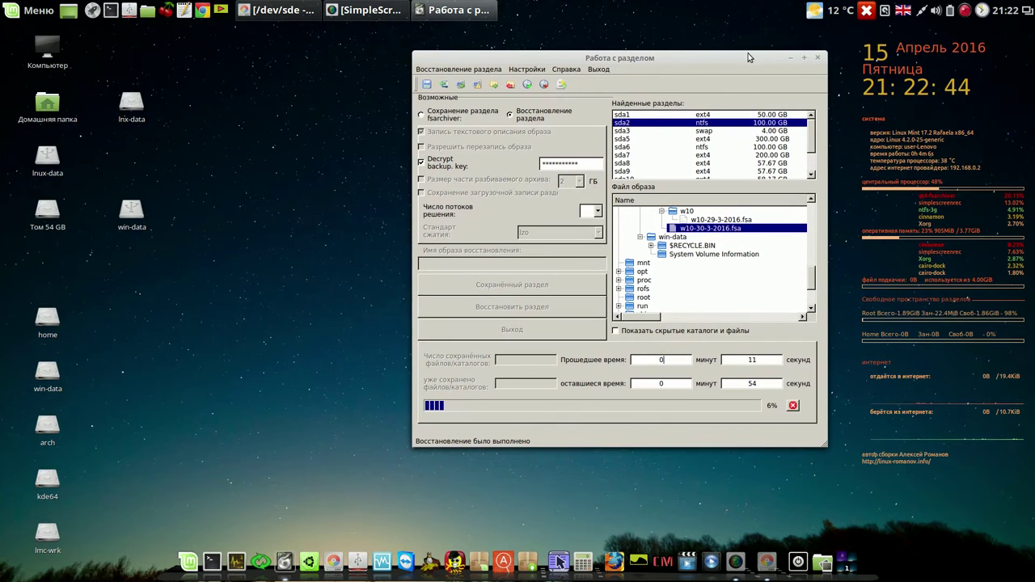
{"action": "right_click", "coordinate": [966, 12]}
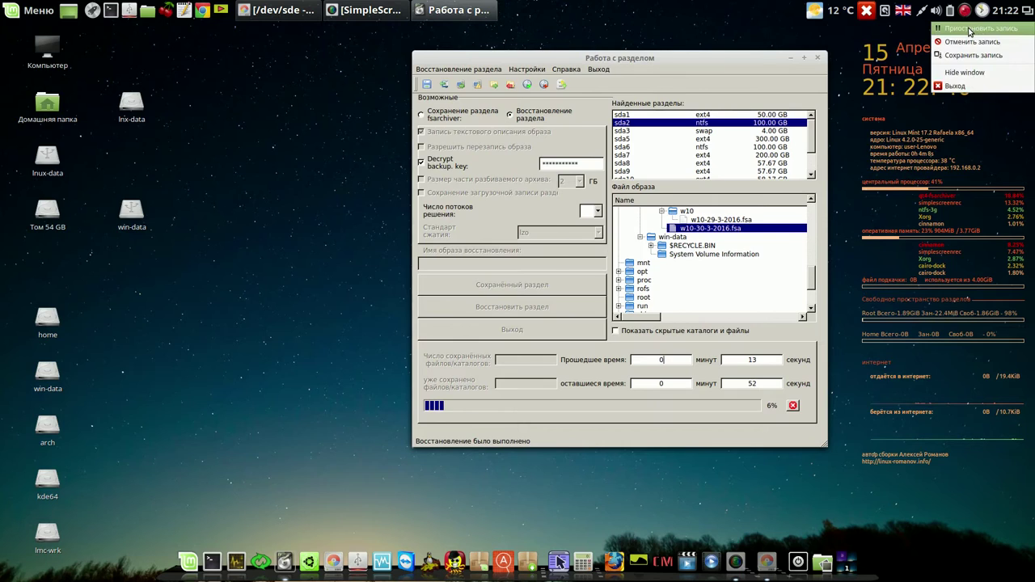
{"action": "left_click", "coordinate": [970, 30]}
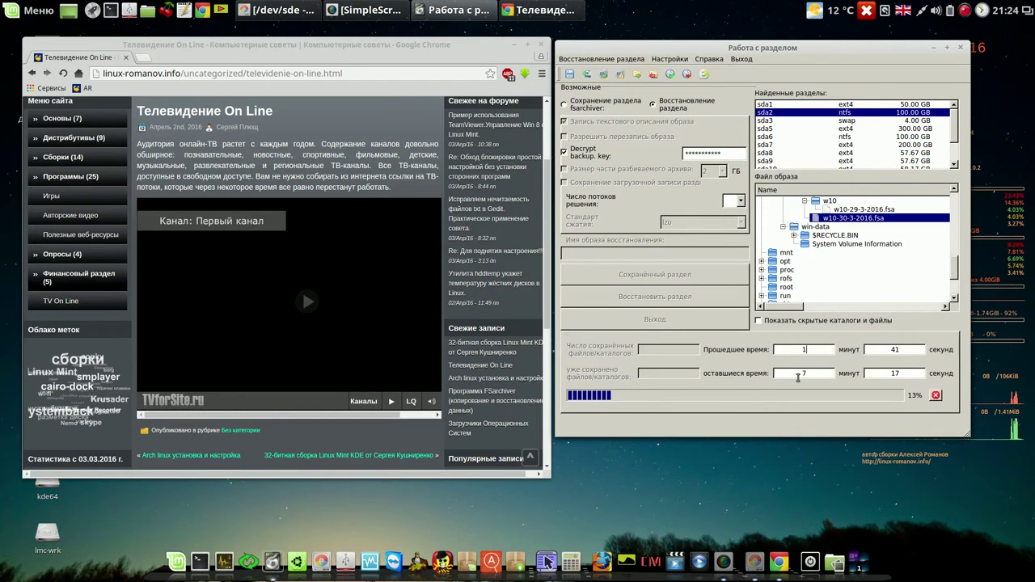
- Play the Первый канал stream and stop it, and uncover the desktop system monitor behind the restore window to check the load
{"action": "left_click_drag", "start_coordinate": [884, 47], "coordinate": [892, 69]}
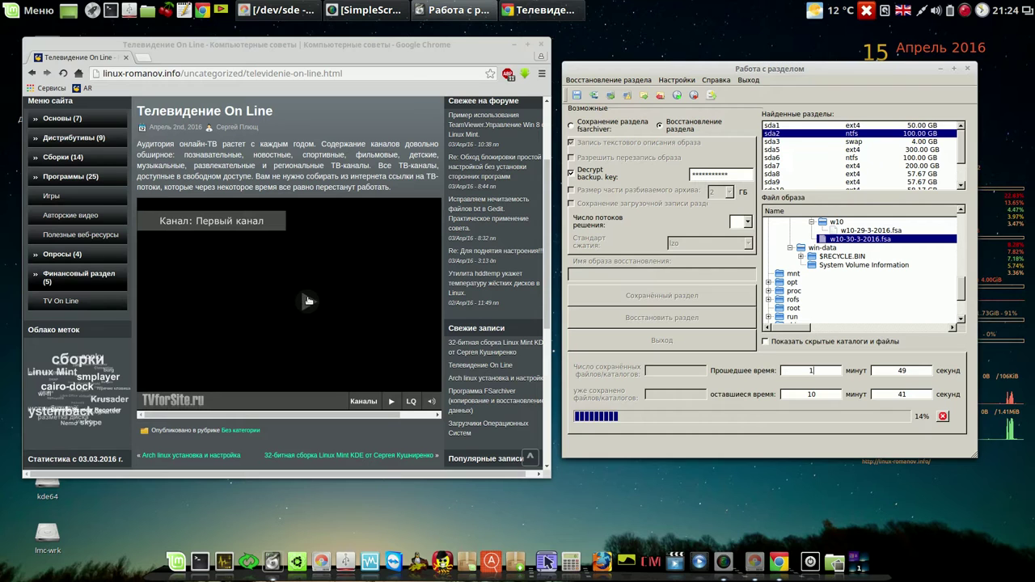
{"action": "left_click", "coordinate": [308, 301]}
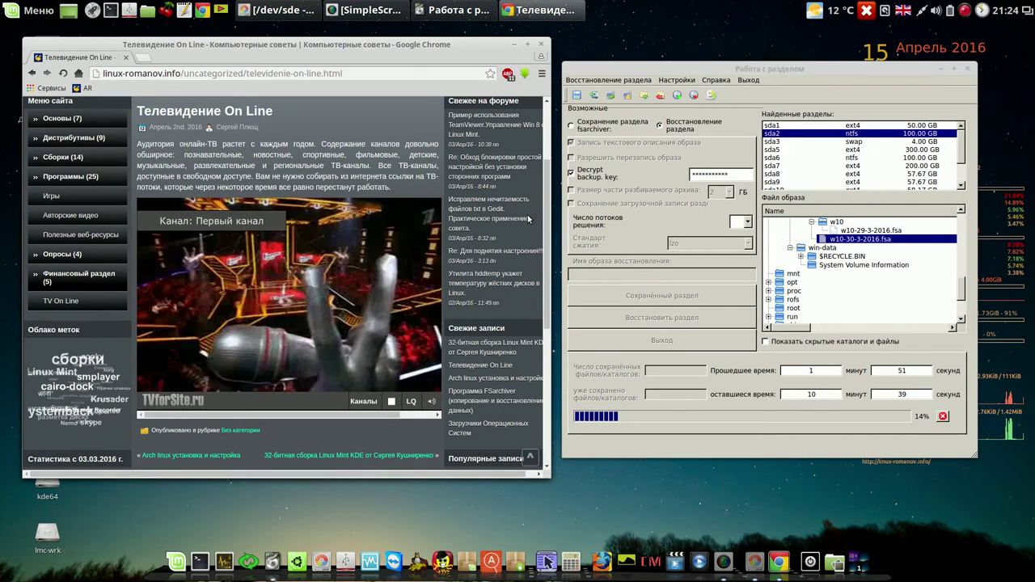
{"action": "left_click", "coordinate": [391, 401]}
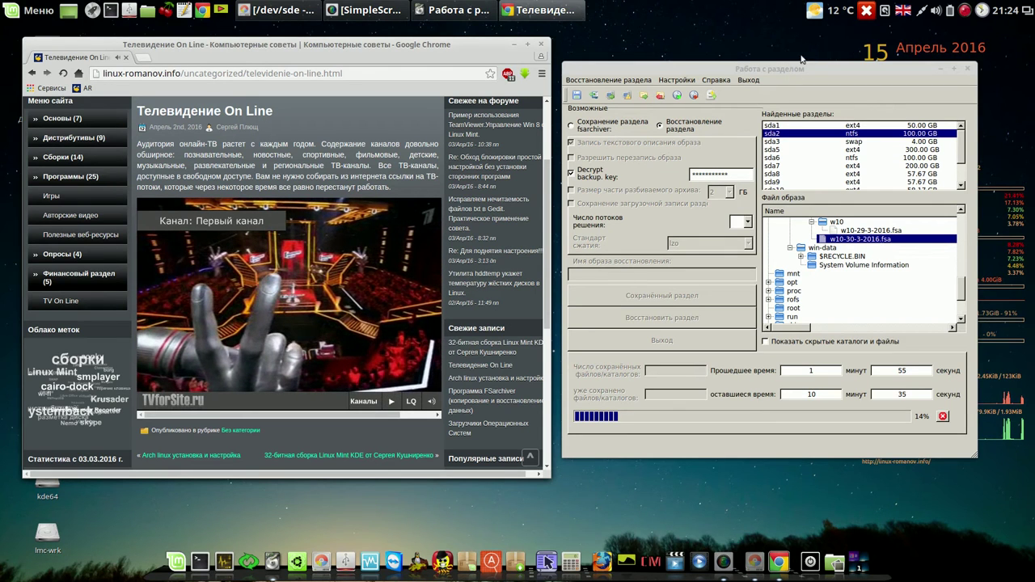
{"action": "left_click_drag", "start_coordinate": [801, 68], "coordinate": [622, 80]}
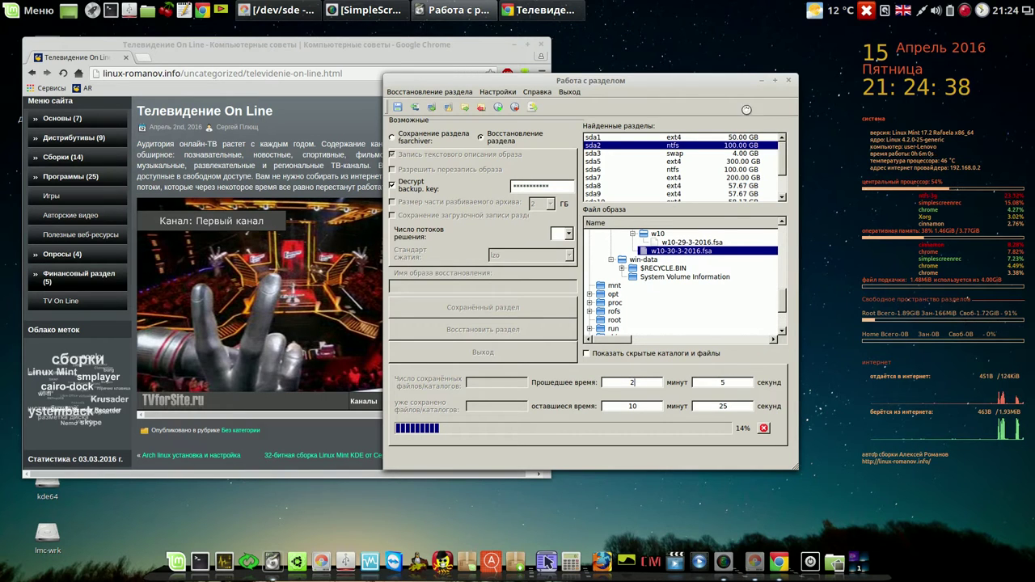
{"action": "left_click_drag", "start_coordinate": [689, 81], "coordinate": [865, 46]}
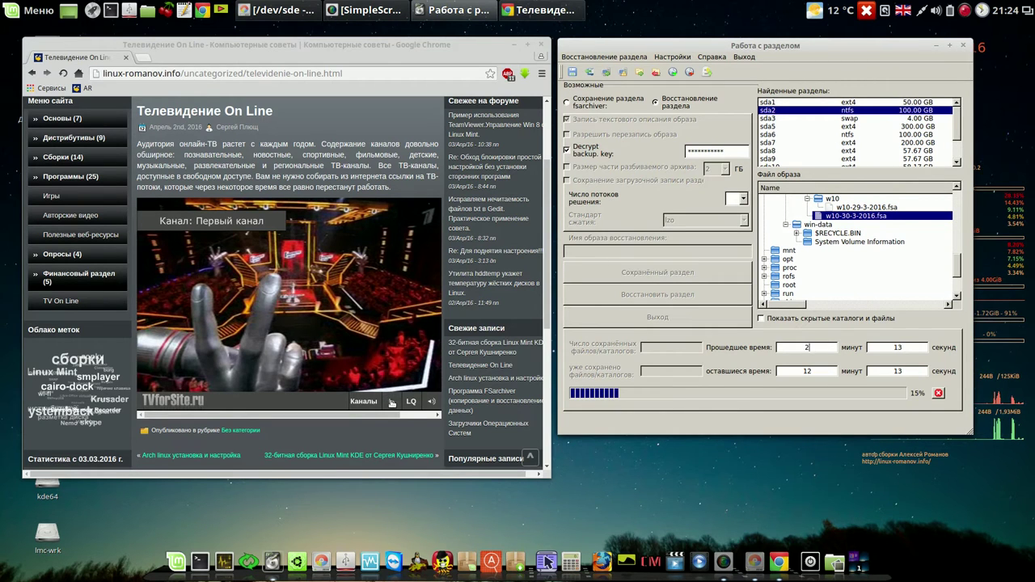
- Play the online TV stream, switch it to the Домашний channel, and move the browser window clear of the restore window
{"action": "left_click", "coordinate": [391, 403]}
{"action": "left_click", "coordinate": [392, 403]}
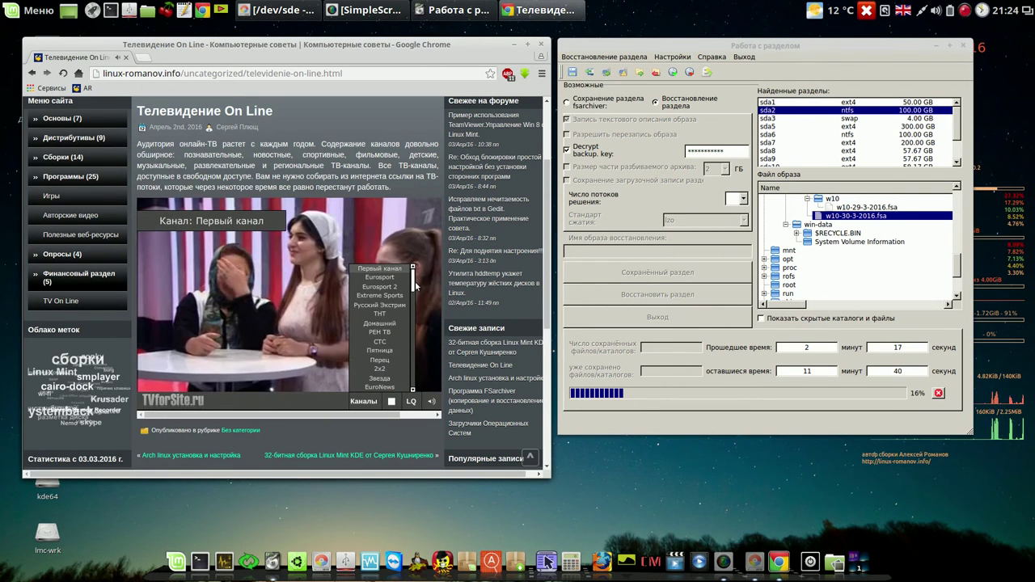
{"action": "left_click", "coordinate": [386, 324]}
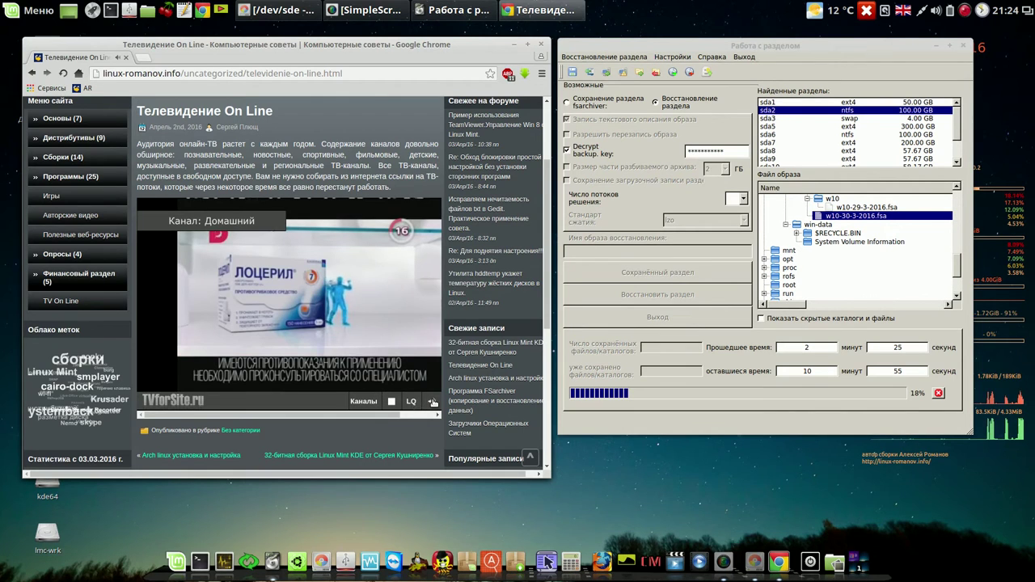
{"action": "mouse_move", "coordinate": [433, 401]}
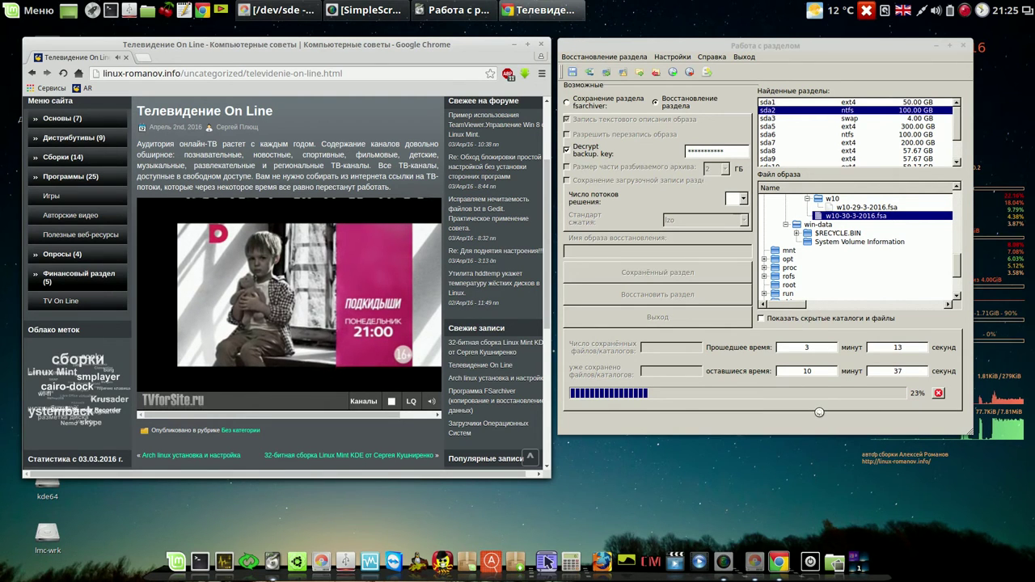
{"action": "mouse_move", "coordinate": [475, 46]}
{"action": "left_mouse_down"}
{"action": "mouse_move", "coordinate": [461, 71]}
{"action": "mouse_move", "coordinate": [460, 43]}
{"action": "left_mouse_up"}
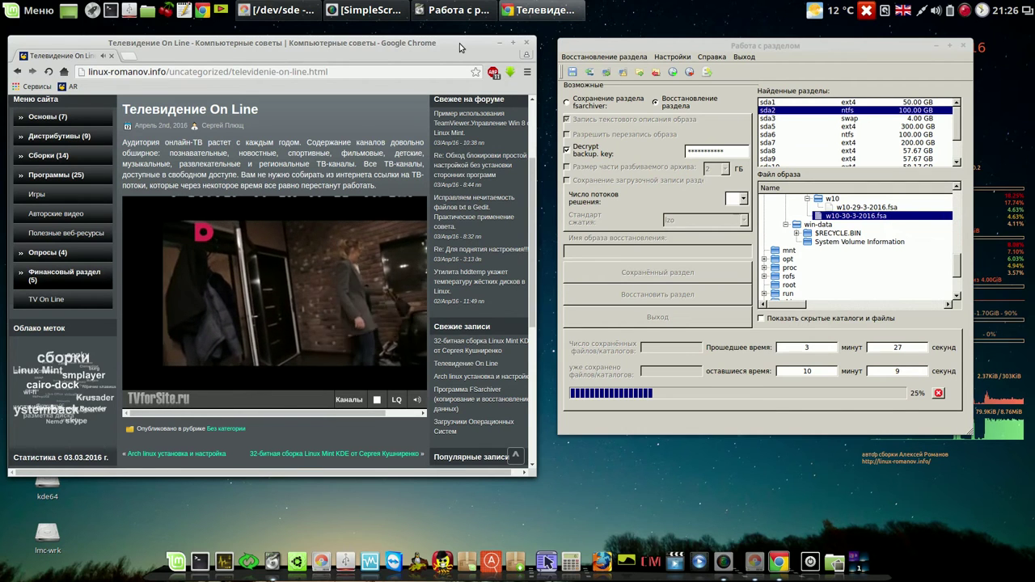
- Look through the Аудио и видео category of the applications list while the restore runs
{"action": "left_click", "coordinate": [833, 51]}
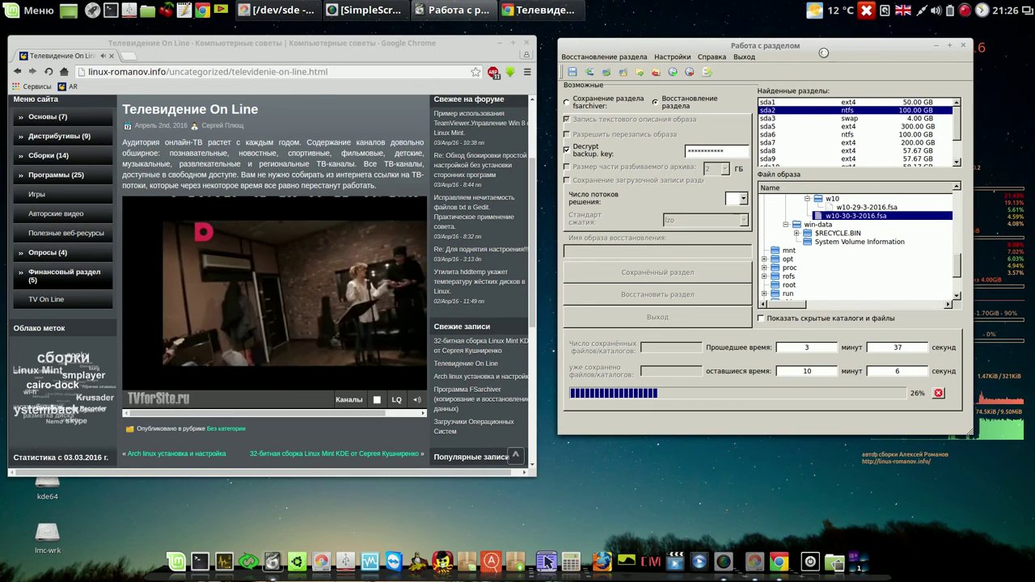
{"action": "left_click", "coordinate": [41, 10]}
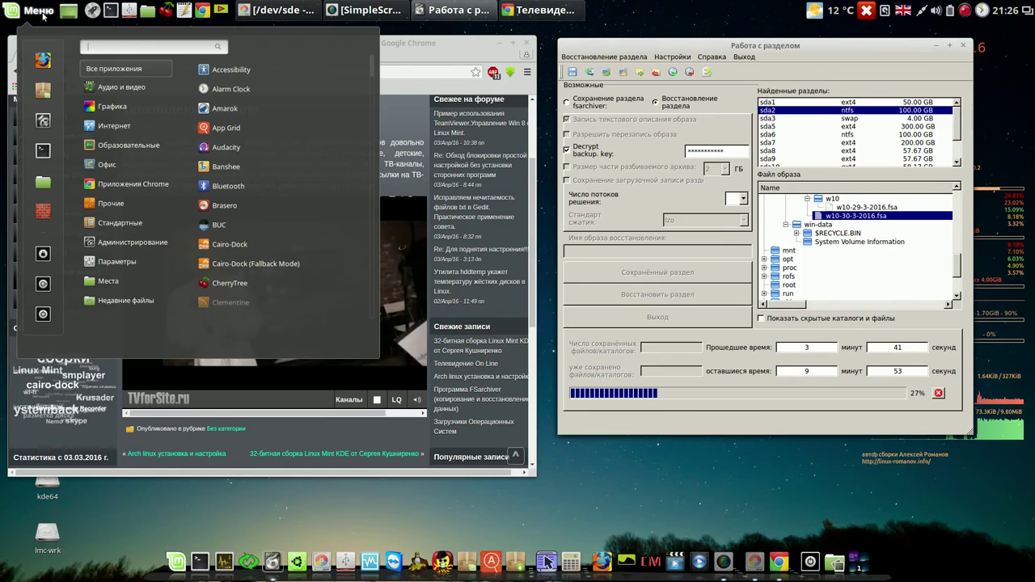
{"action": "mouse_move", "coordinate": [116, 95]}
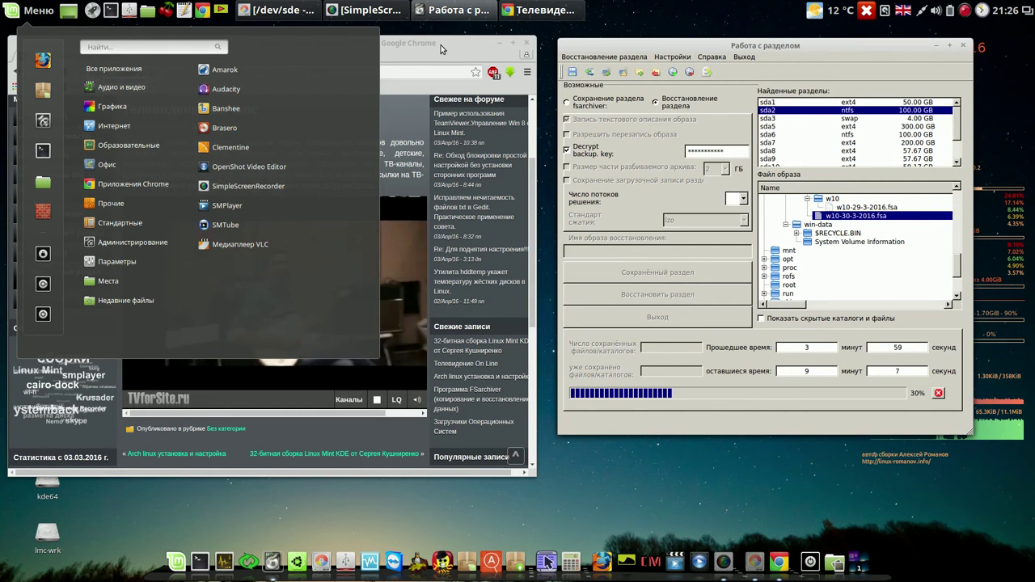
{"action": "left_click", "coordinate": [838, 51]}
- Uncover the desktop system monitor by moving and narrowing the restore window, and widen the window again
{"action": "left_click_drag", "start_coordinate": [838, 51], "coordinate": [672, 65]}
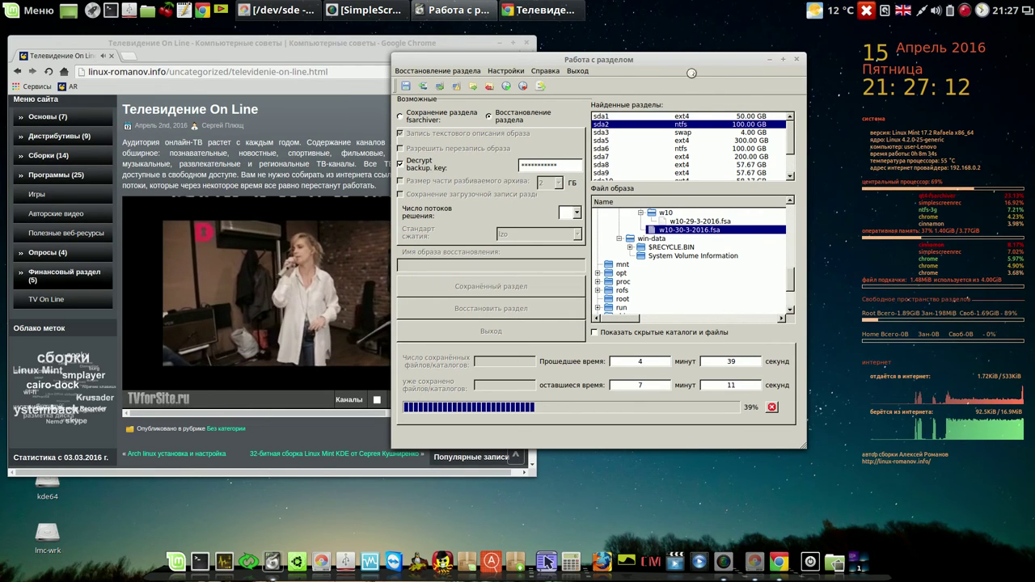
{"action": "left_click_drag", "start_coordinate": [675, 58], "coordinate": [824, 43]}
{"action": "left_click_drag", "start_coordinate": [949, 428], "coordinate": [850, 443]}
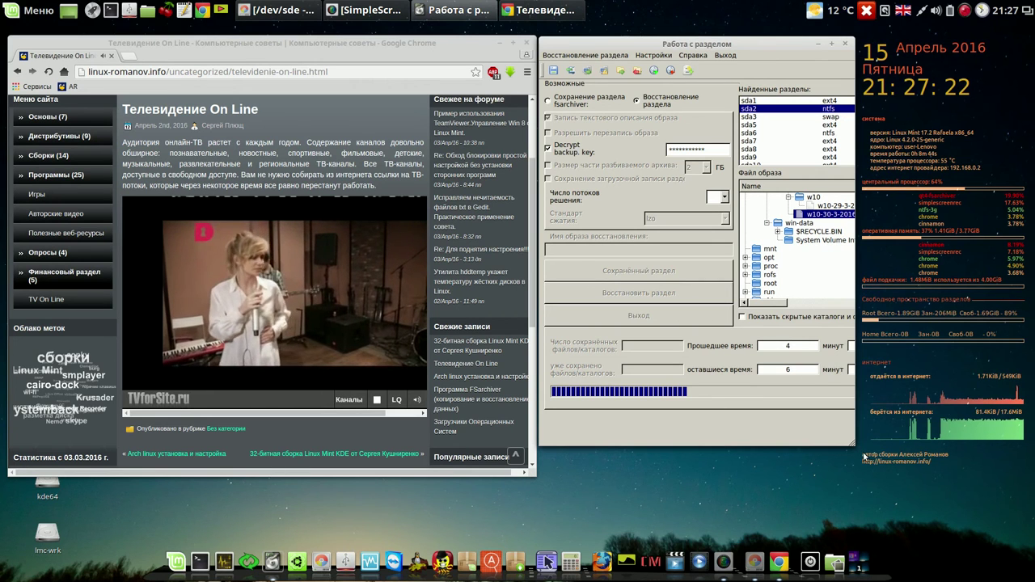
{"action": "left_click_drag", "start_coordinate": [853, 444], "coordinate": [948, 446]}
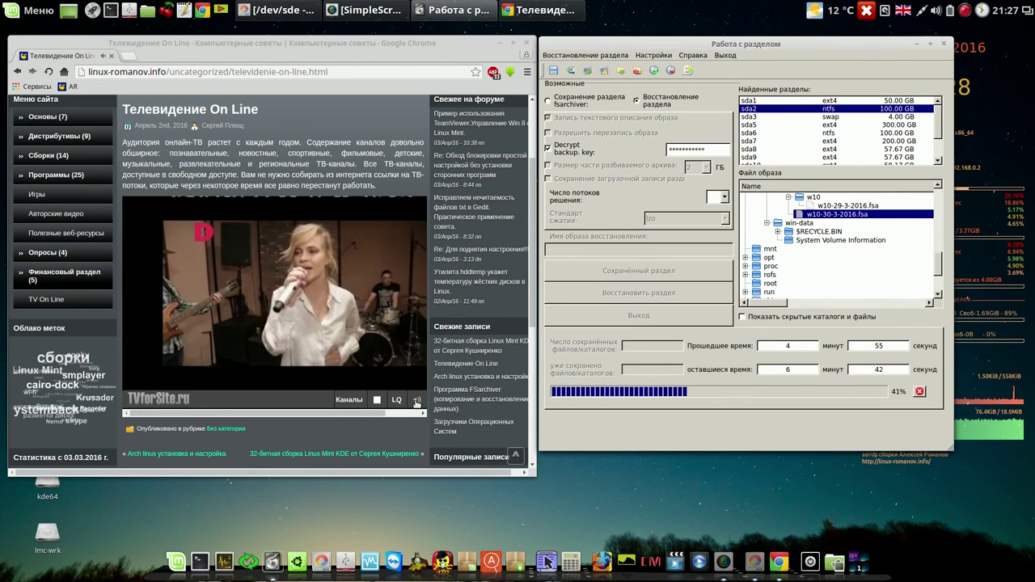
- Adjust the TV stream's volume to 9%
{"action": "left_click", "coordinate": [417, 402]}
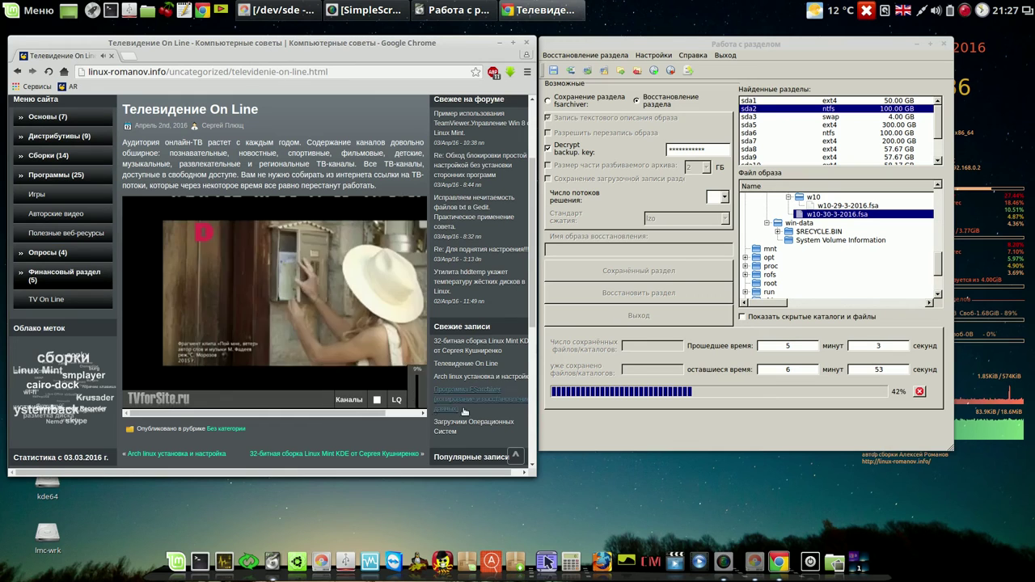
{"action": "right_click", "coordinate": [965, 10]}
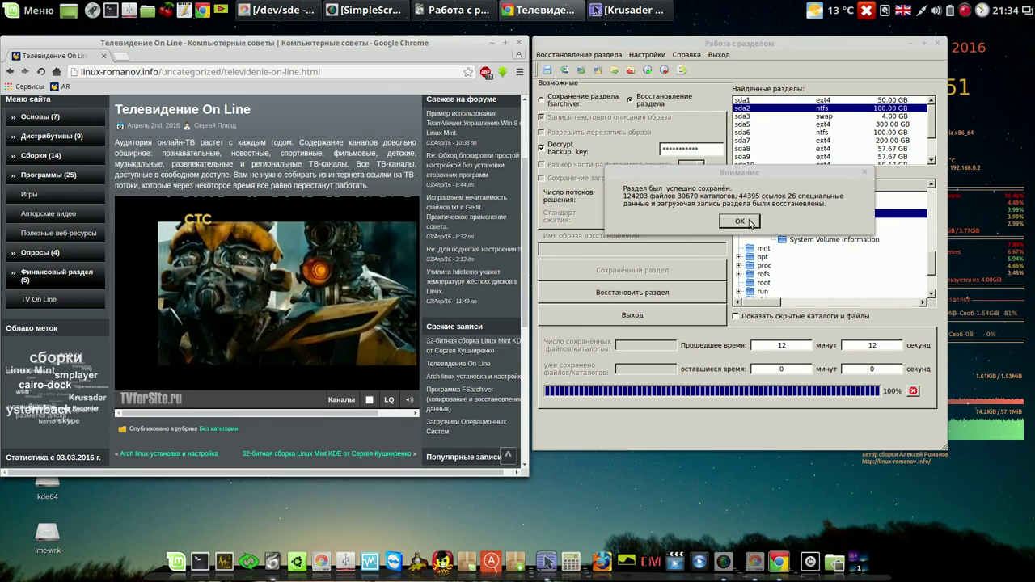
- Acknowledge the completion message of the sda2 restore
{"action": "left_click", "coordinate": [739, 222]}
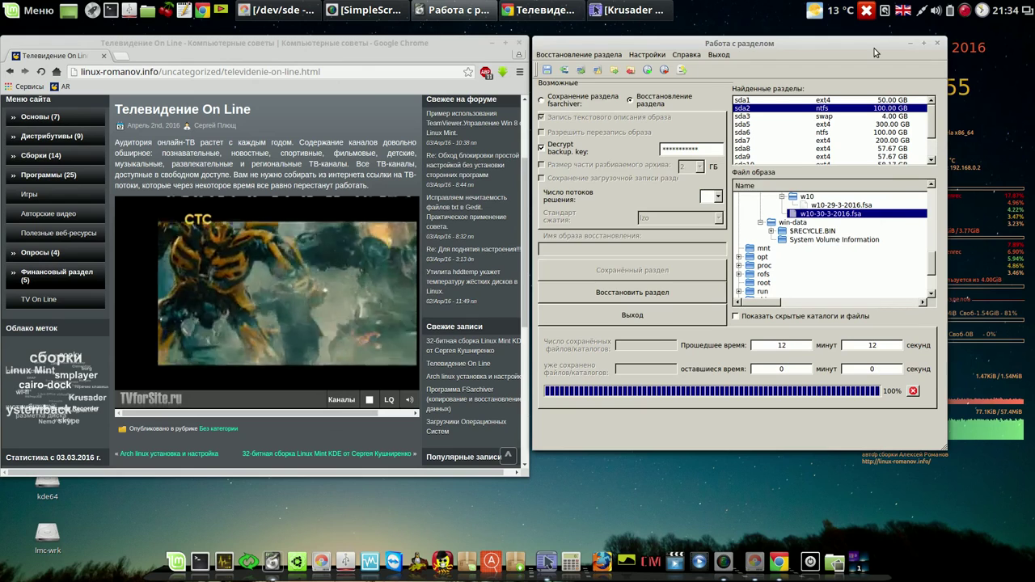
{"action": "left_click_drag", "start_coordinate": [874, 53], "coordinate": [876, 53]}
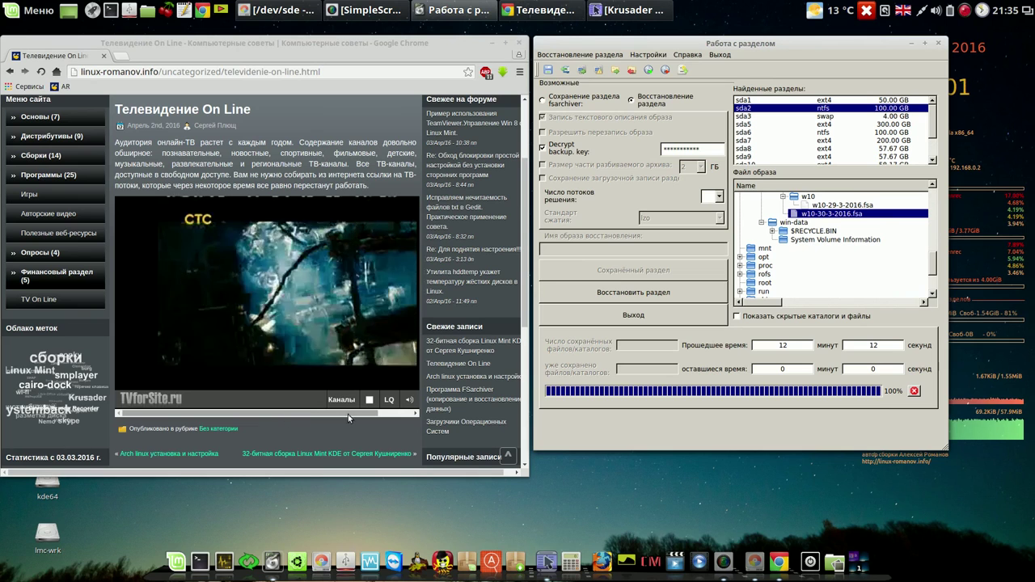
- Stop the СТС stream and close the browser window
{"action": "left_click", "coordinate": [369, 399]}
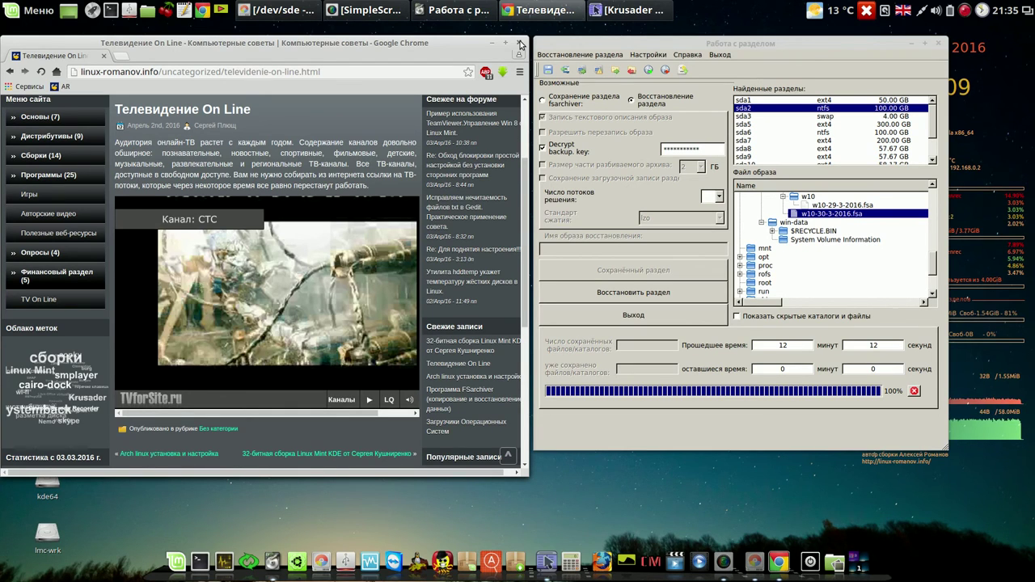
{"action": "left_click", "coordinate": [520, 44]}
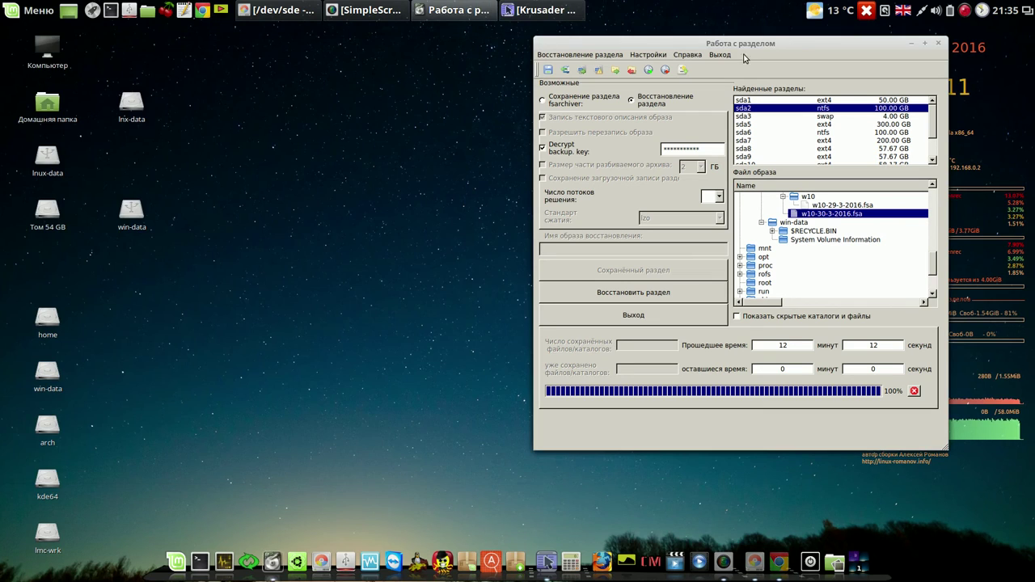
- Move the restore window clear of the desktop system monitor and open the screen recorder's recording options
{"action": "left_click_drag", "start_coordinate": [794, 52], "coordinate": [363, 50]}
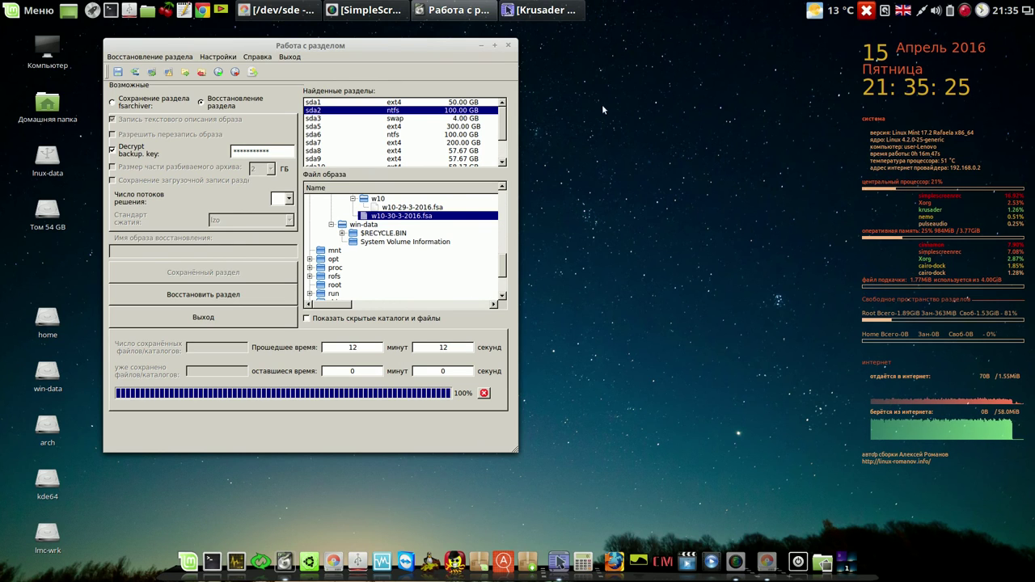
{"action": "left_click_drag", "start_coordinate": [432, 49], "coordinate": [408, 46]}
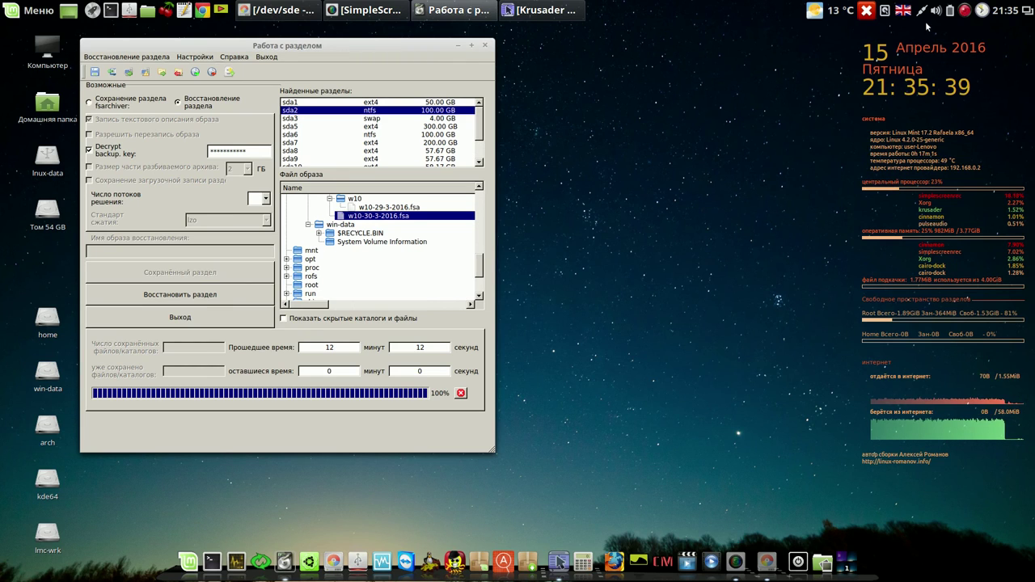
{"action": "left_click", "coordinate": [962, 12]}
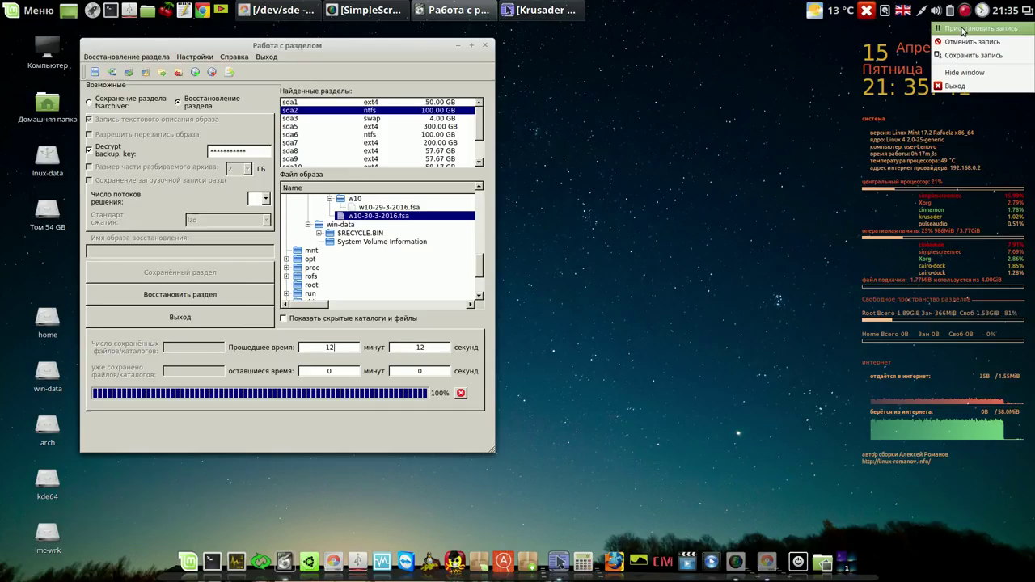